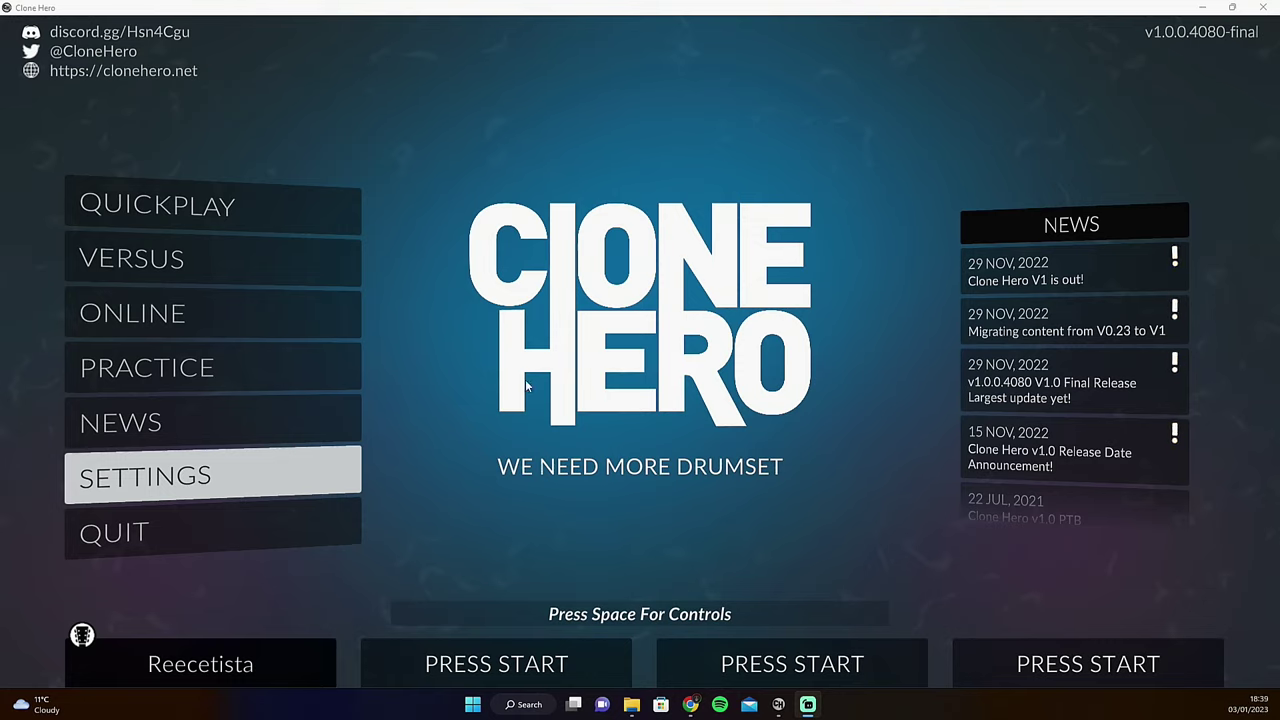
Bring up the File Explorer window showing the Clone Hero songs folder on drive E
click(631, 704)
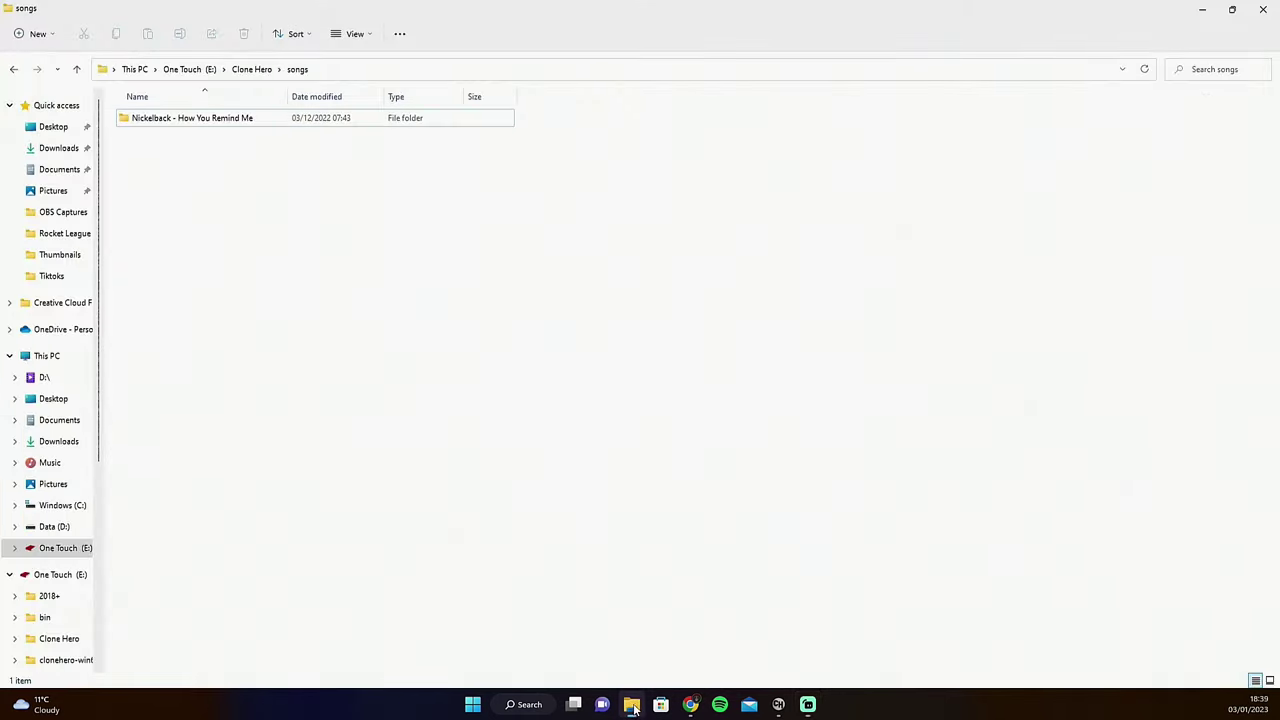
Go up from the songs folder to the main Clone Hero folder on drive E
click(252, 69)
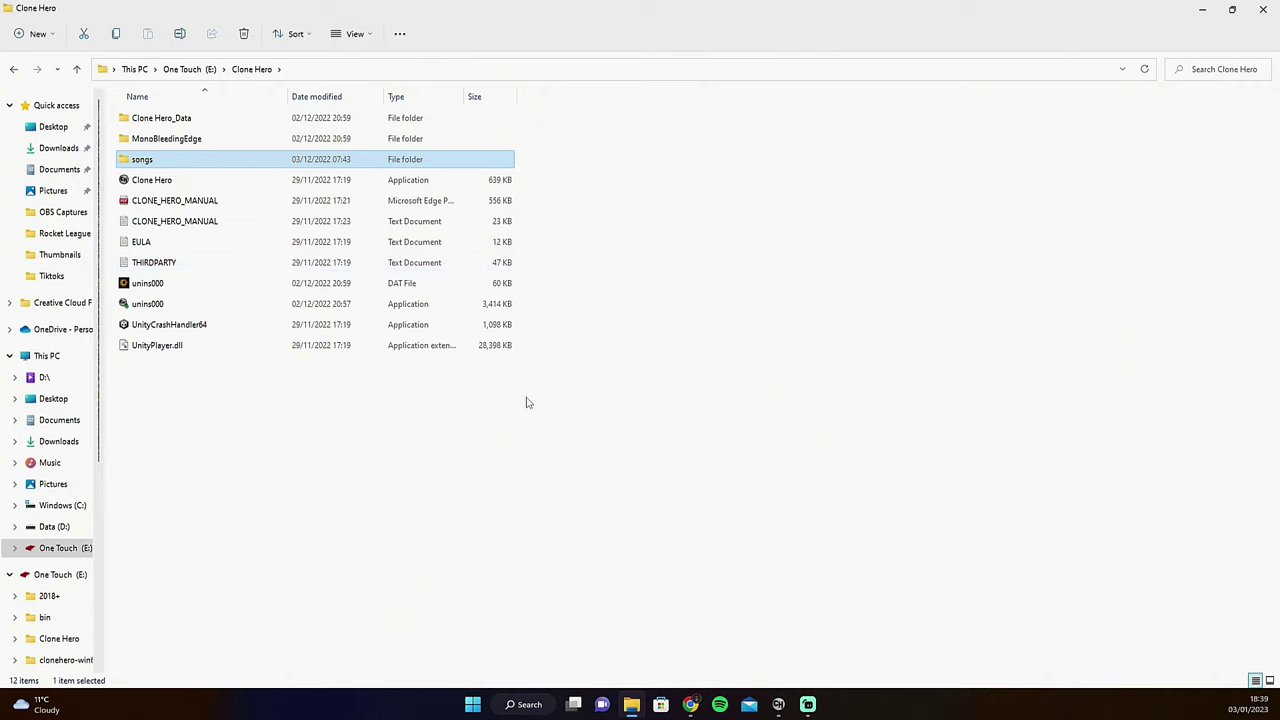
Open Clone Hero's default Songs folder from General settings, confirm it is empty, and close it
click(778, 704)
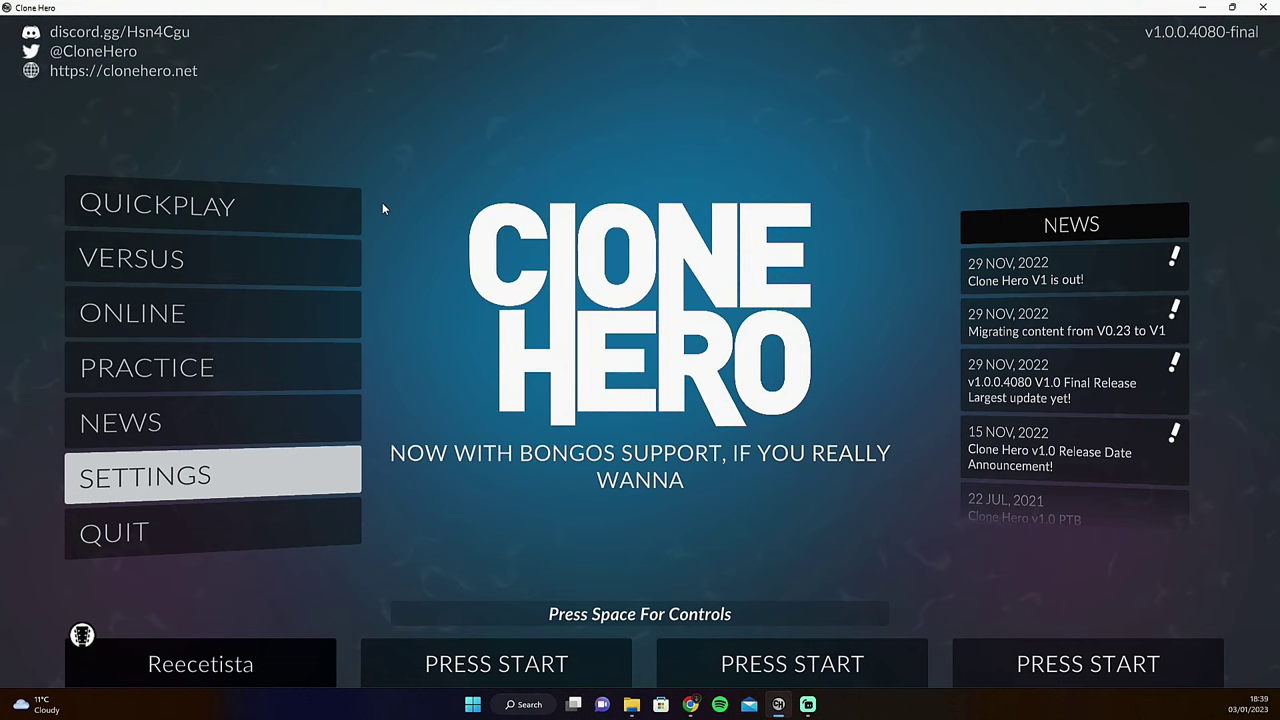
key(Return)
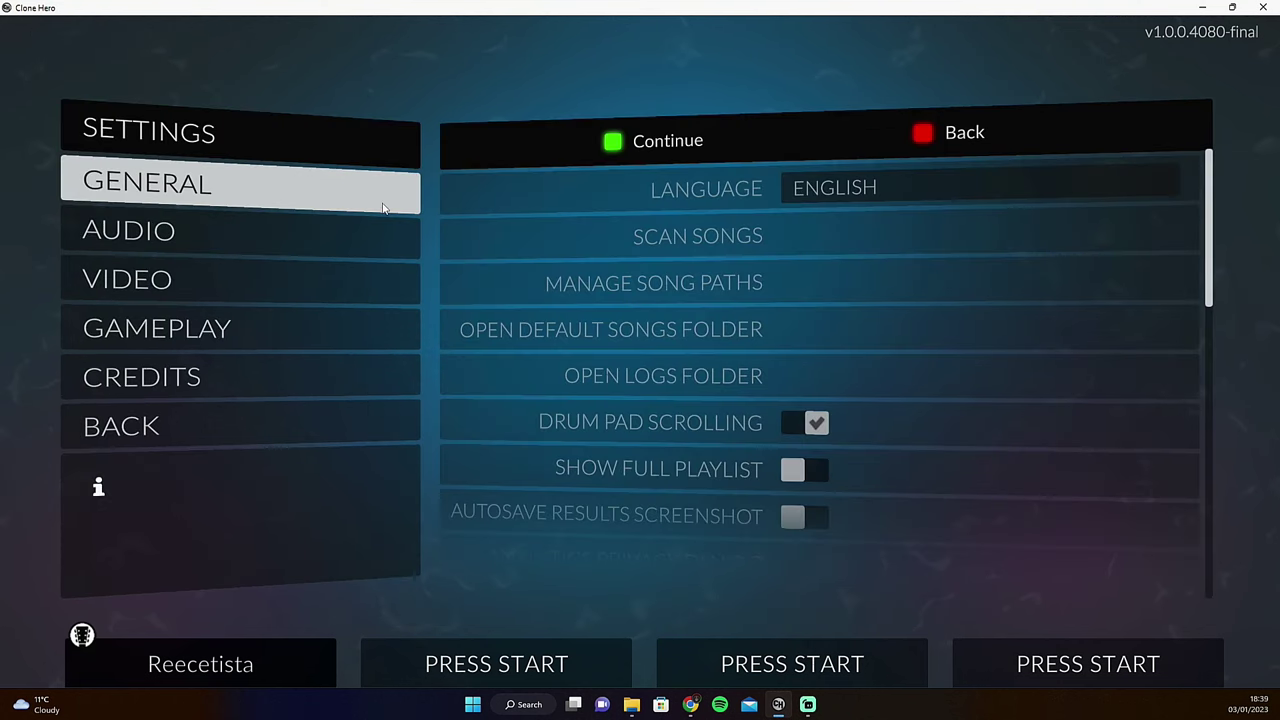
key(Return)
key(Down)
key(Down)
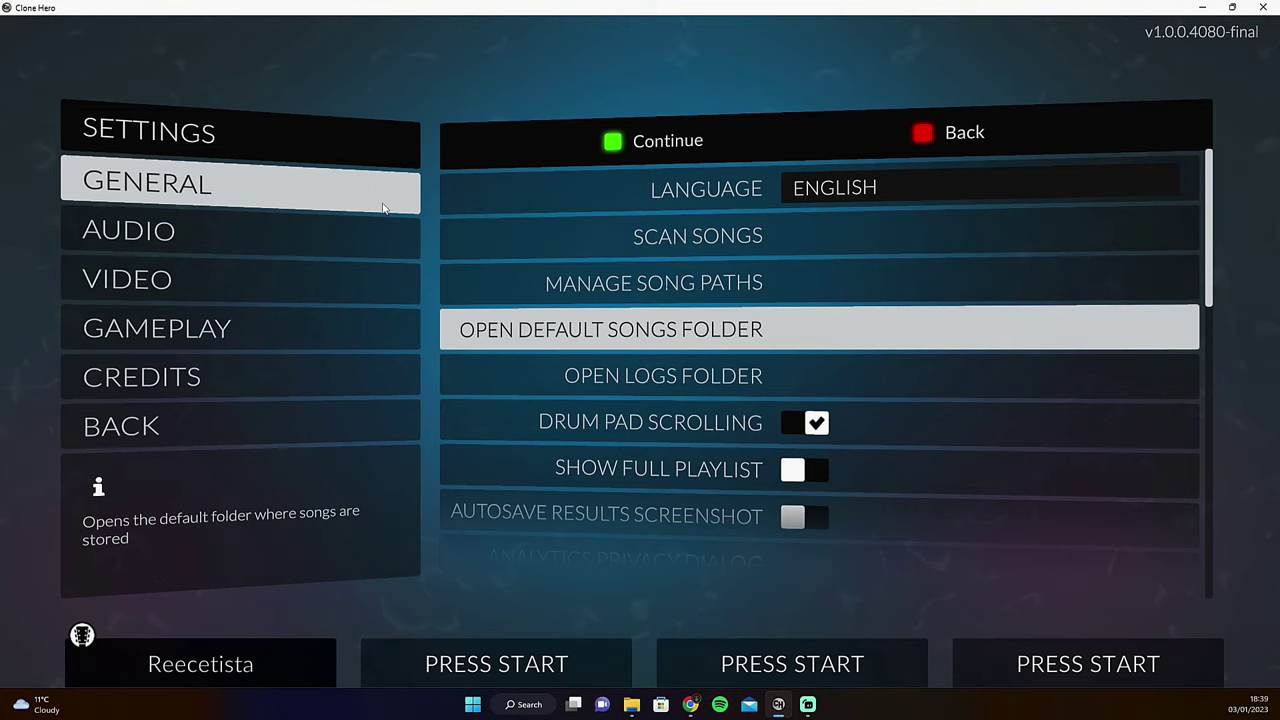
key(Return)
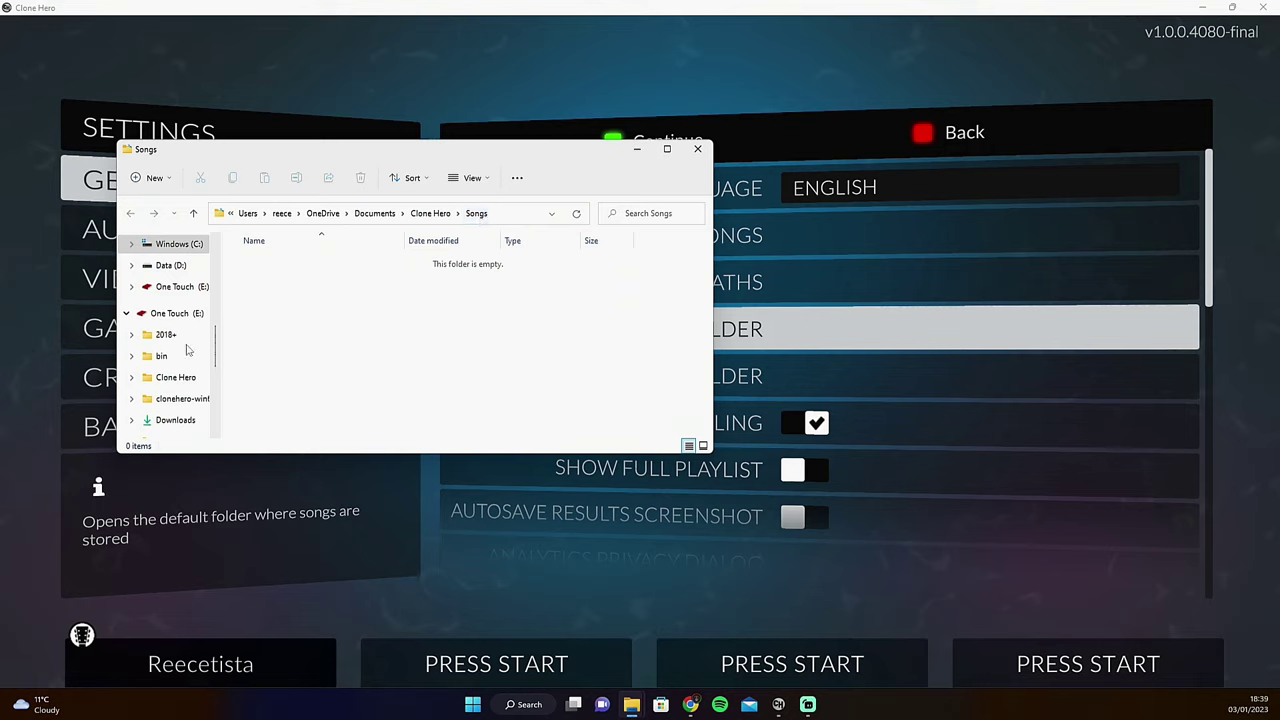
click(698, 151)
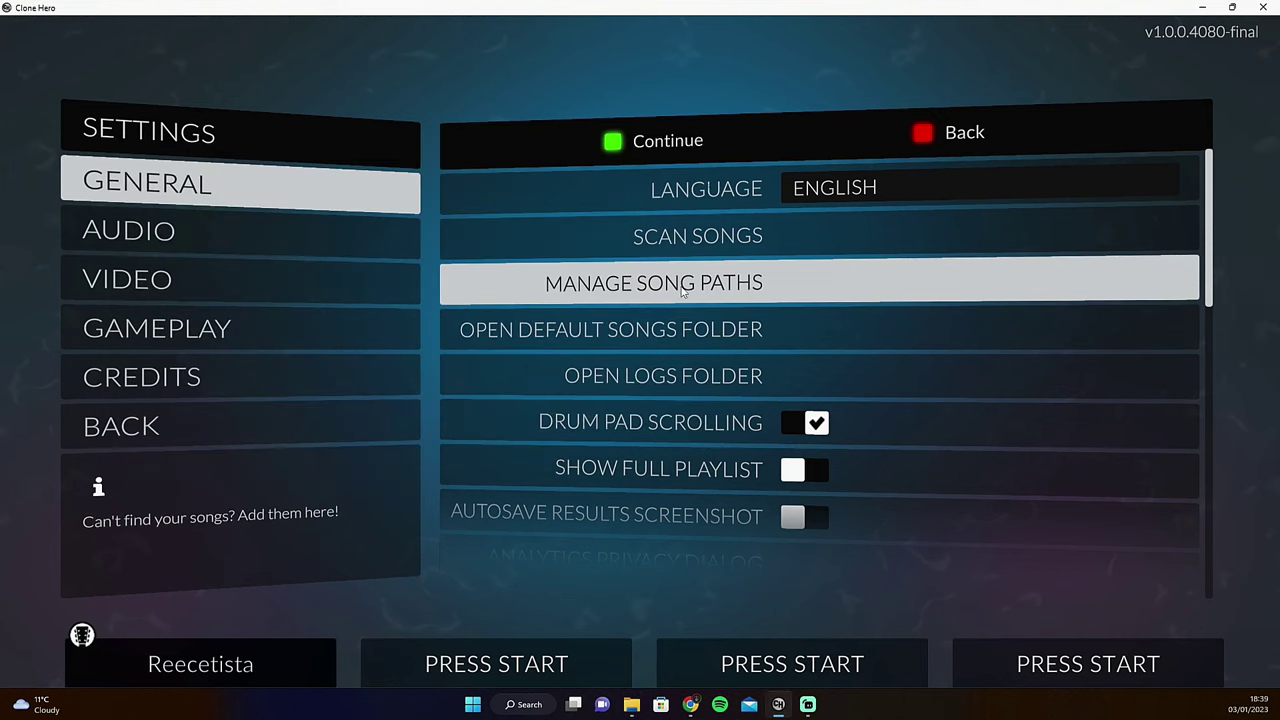
Add e:\clone hero\songs as a second song path alongside e:\clonehero-win64\songs
click(681, 290)
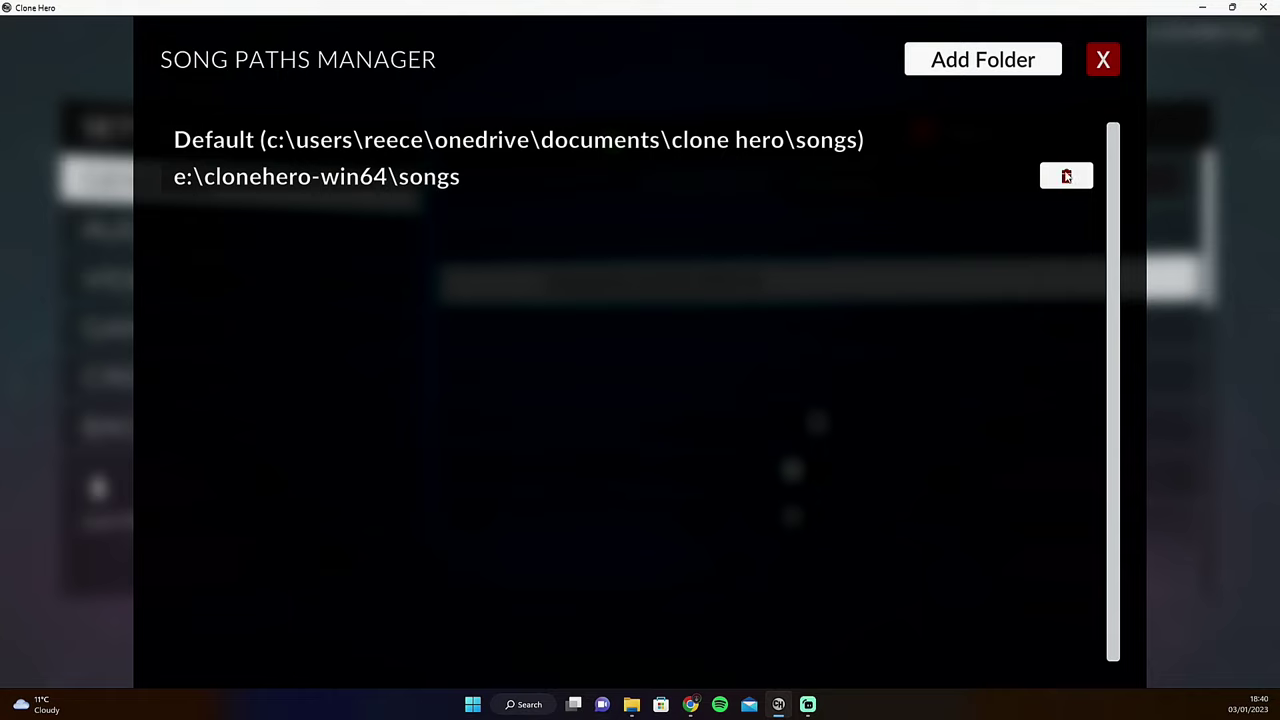
click(968, 64)
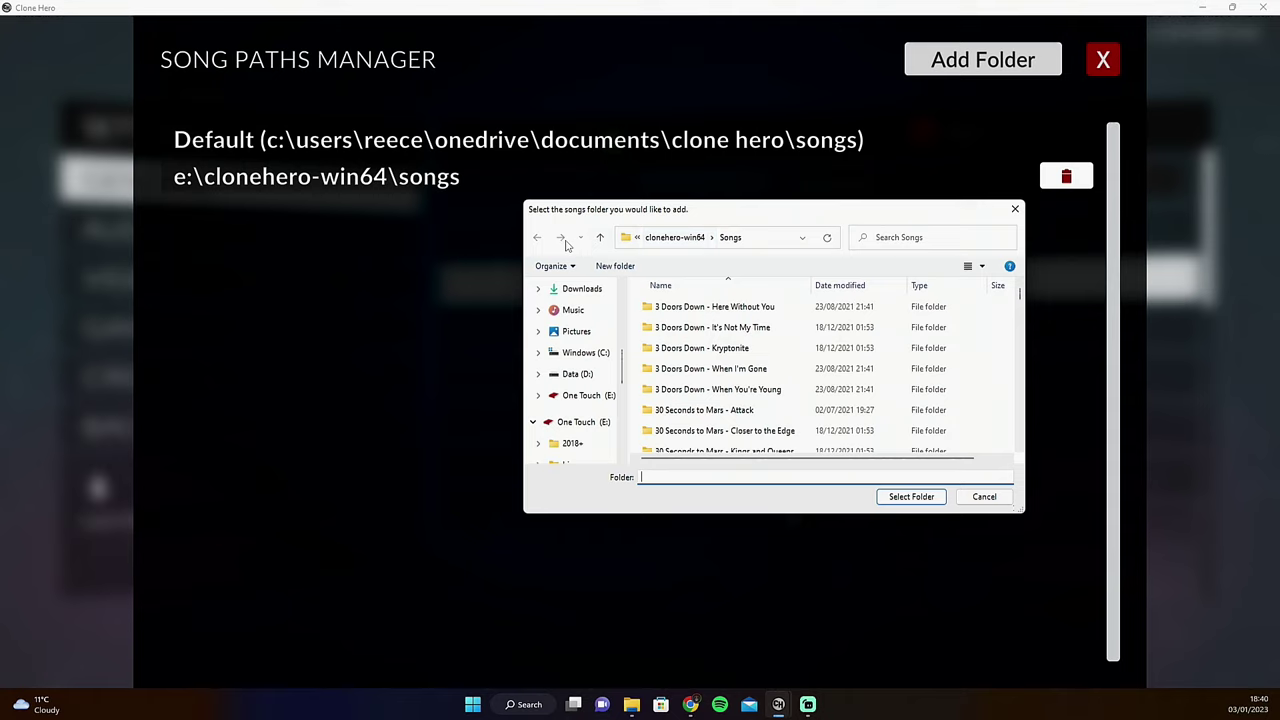
scroll(568, 445, down, 1)
scroll(568, 445, down, 1)
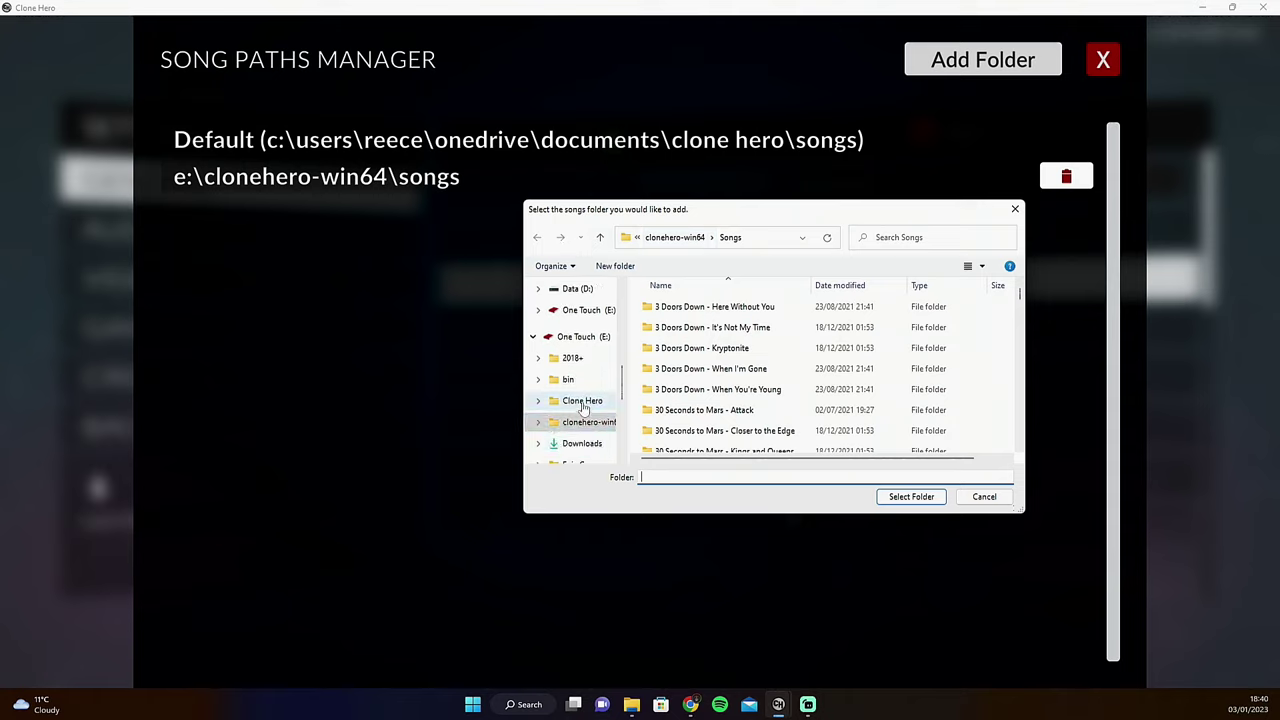
click(582, 400)
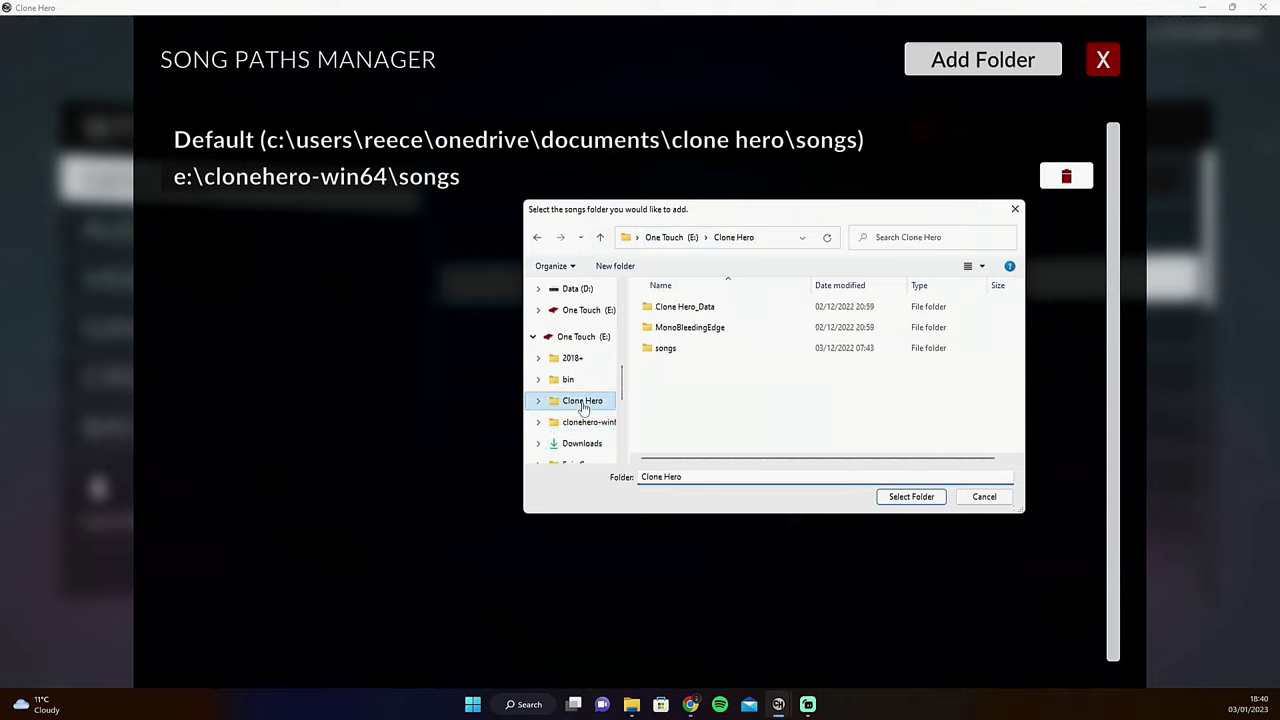
click(666, 350)
click(908, 497)
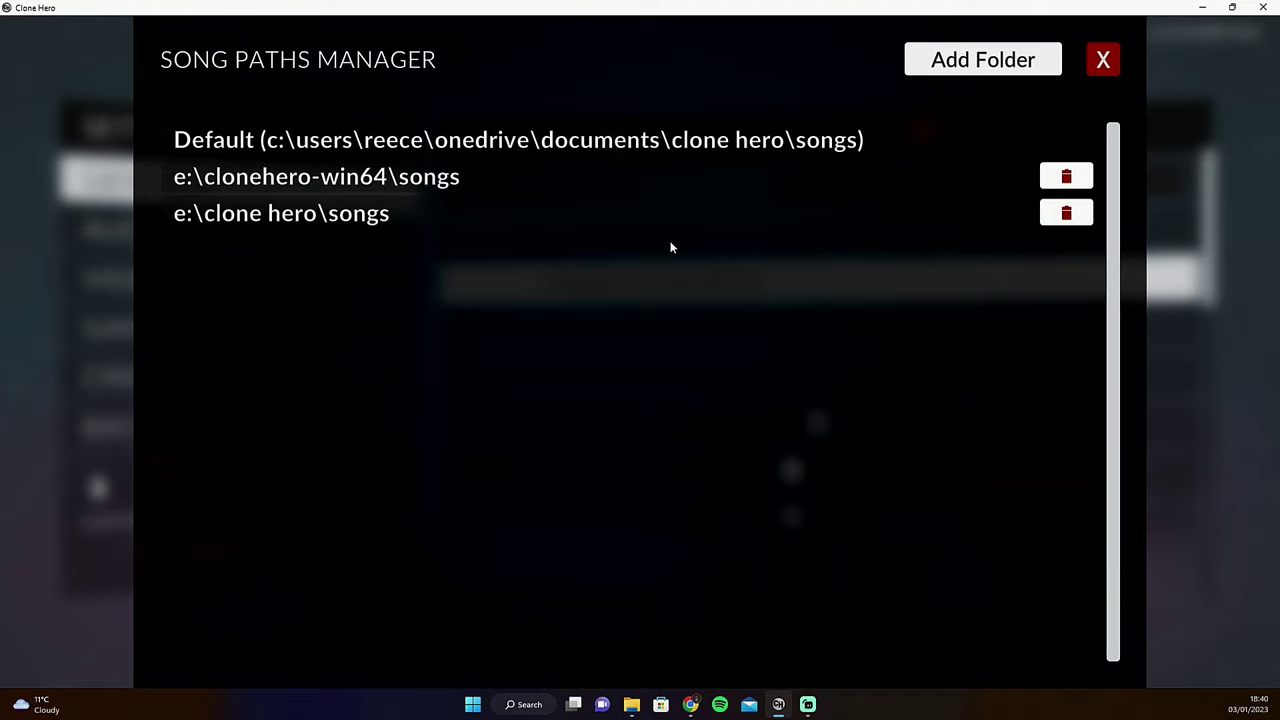
click(1101, 61)
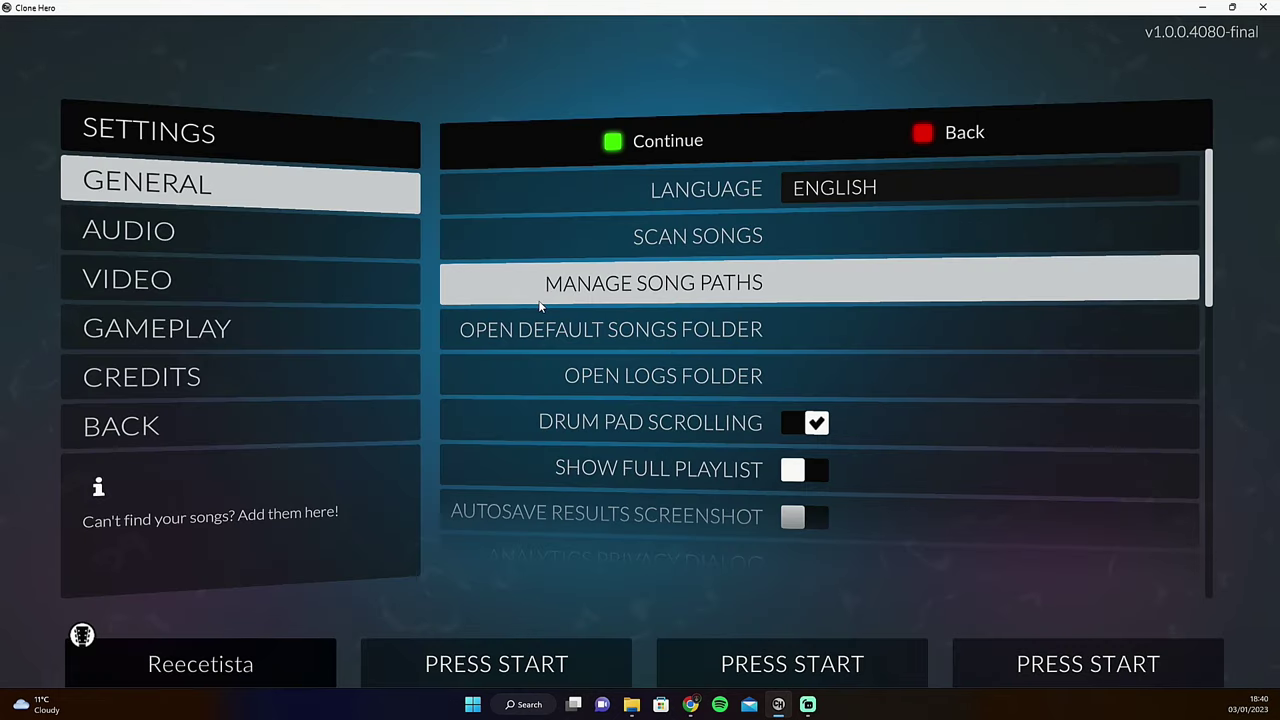
Close the duplicate Bury Tomorrow Drive tab in Chrome and return to E:\Clone Hero in File Explorer
click(690, 706)
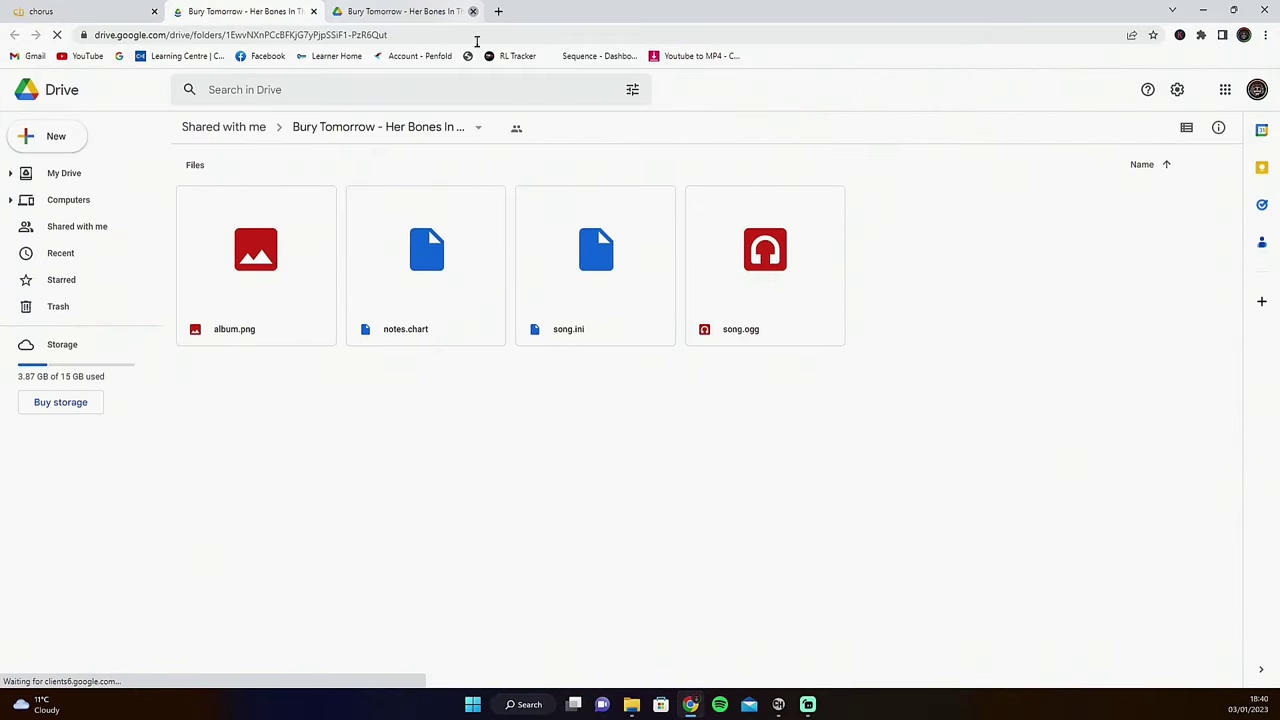
click(472, 11)
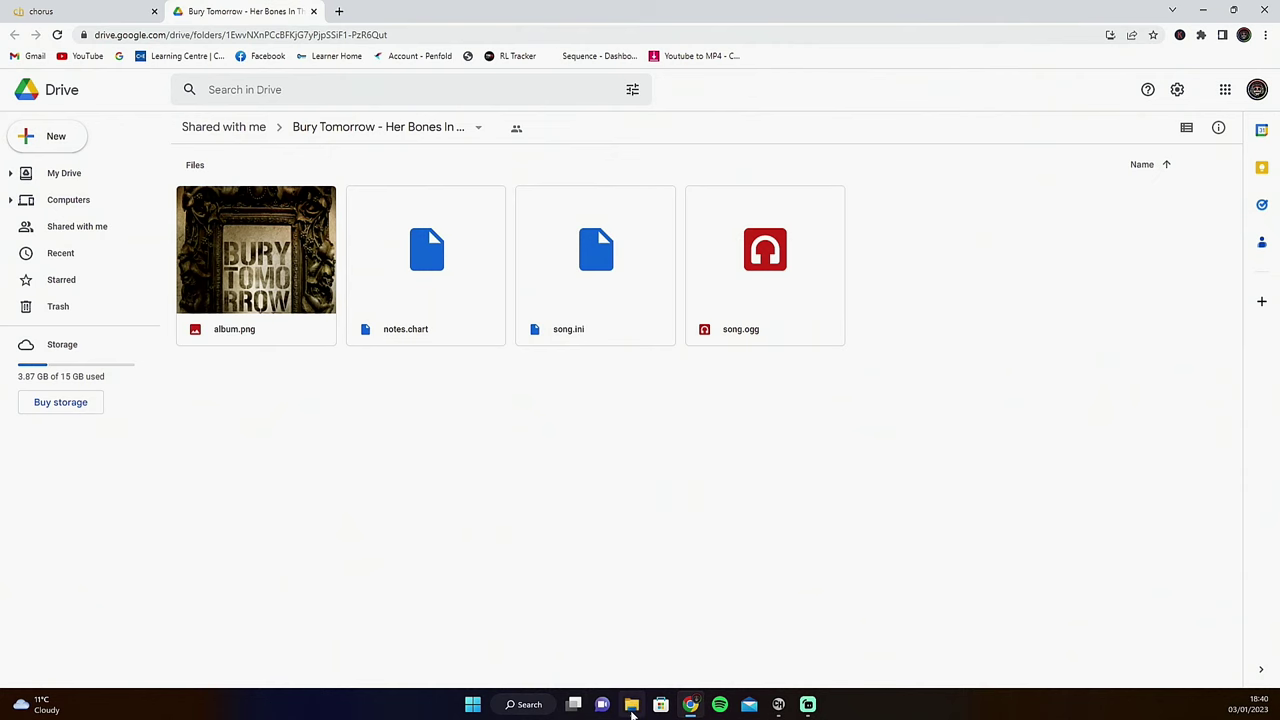
click(631, 704)
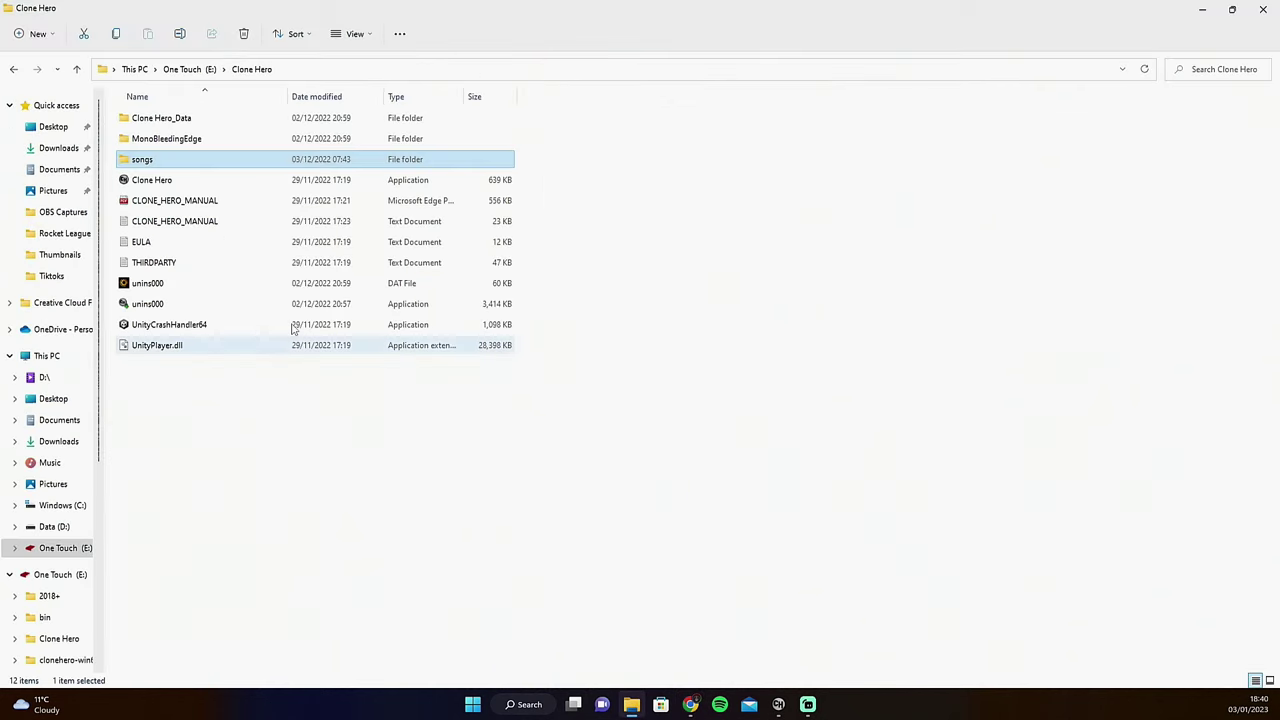
Inside the songs folder, make a new folder named 'Bury Tomorrow her bones in the sand'
double_click(156, 163)
right_click(183, 206)
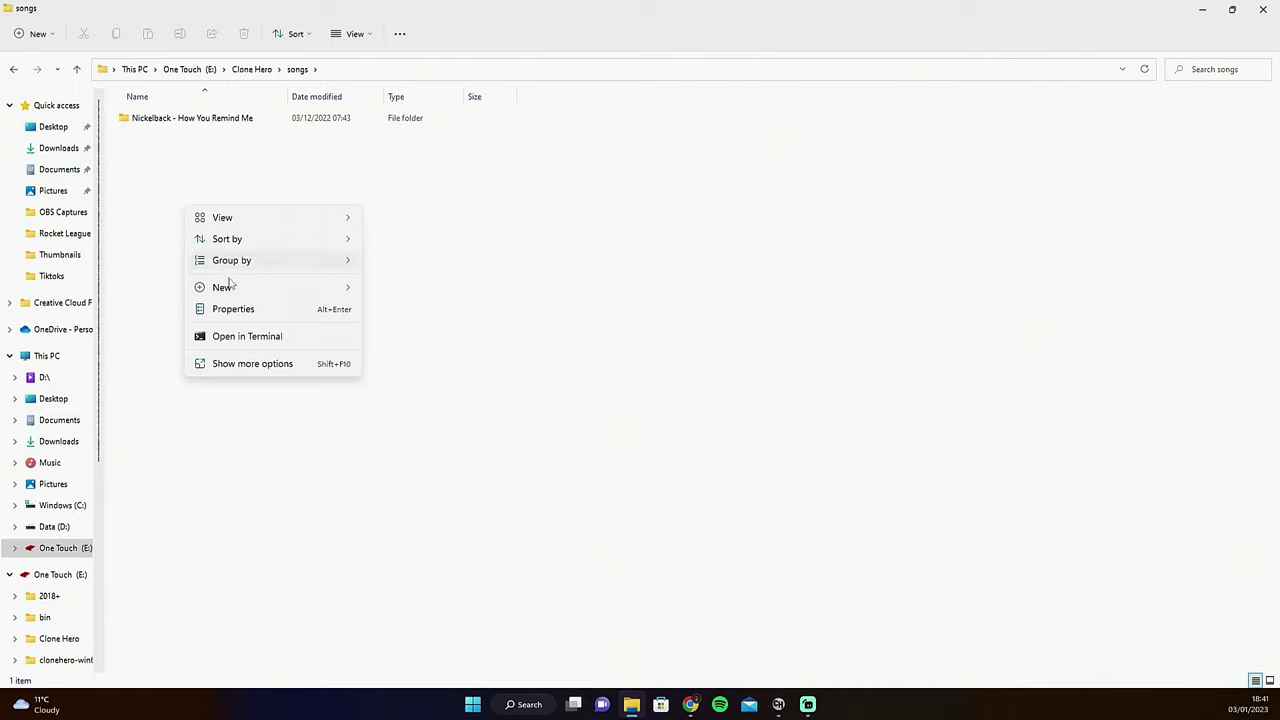
mouse_move(229, 287)
click(391, 289)
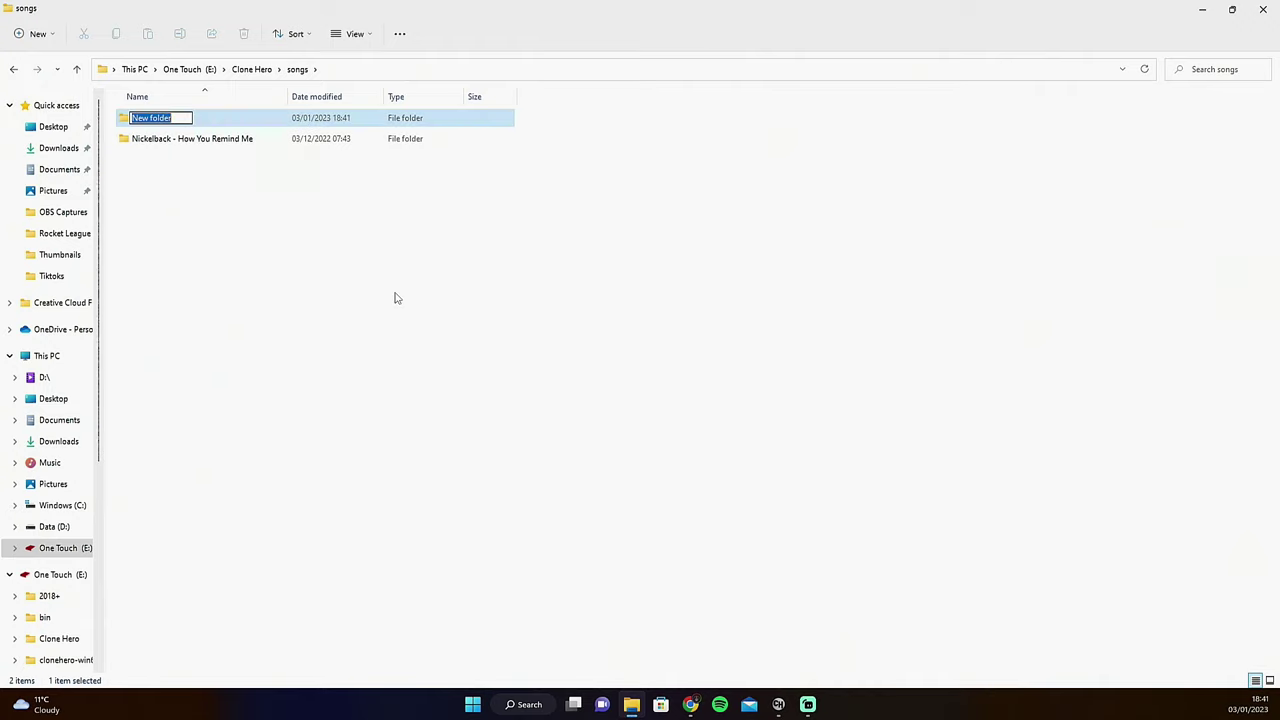
text(B)
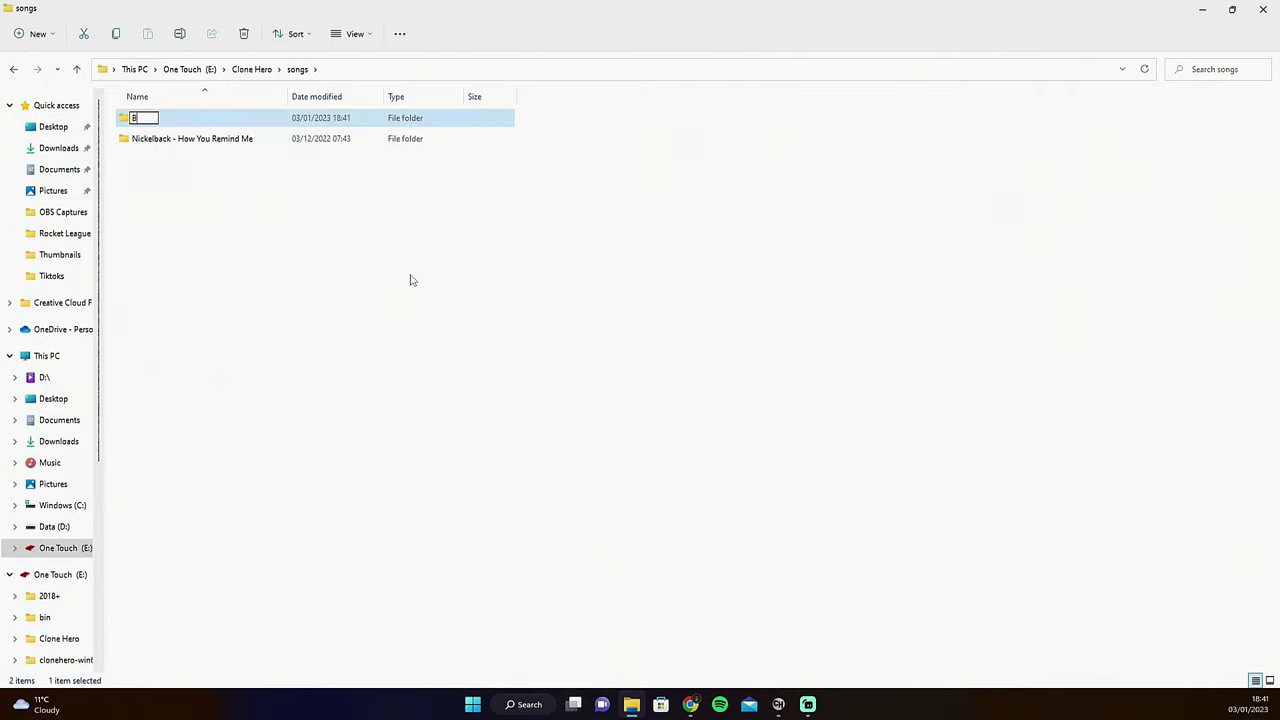
text(ury Tomorrow her bones in the)
text( sand)
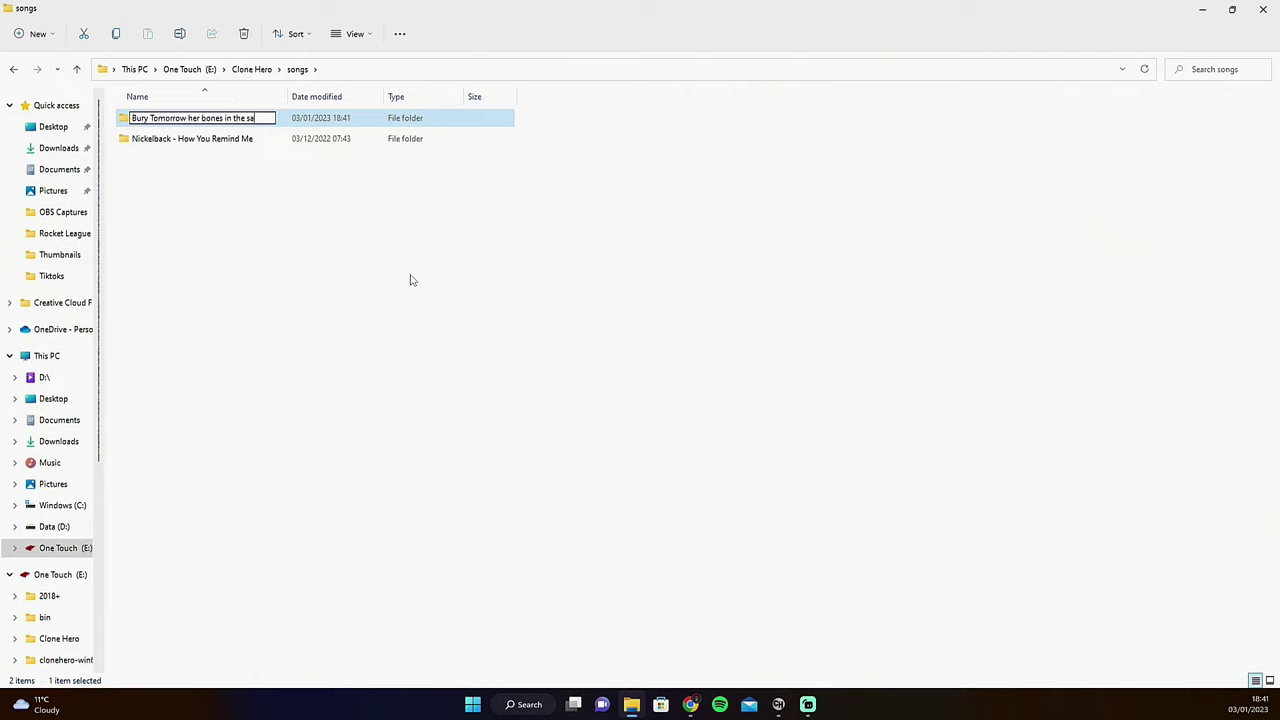
key(Return)
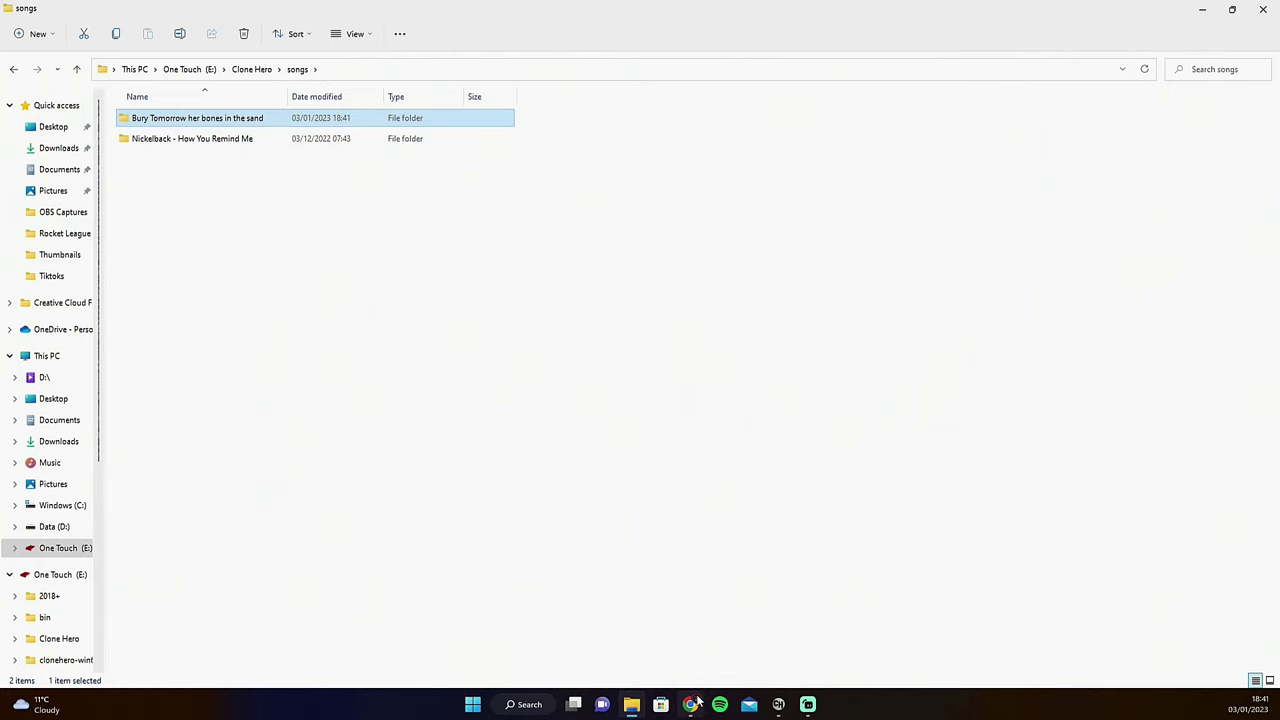
Download the four Drive chart files as a zip and open it in WinRAR
click(690, 704)
drag(790, 416, 224, 228)
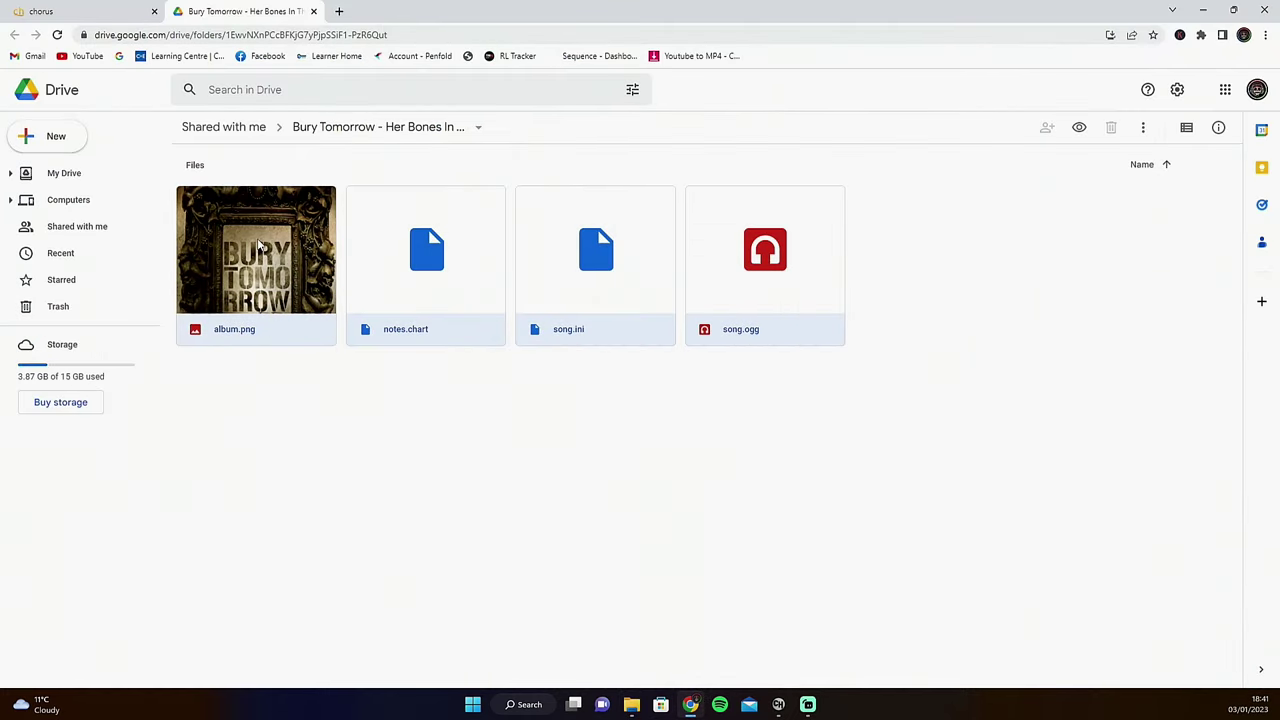
right_click(260, 242)
click(327, 431)
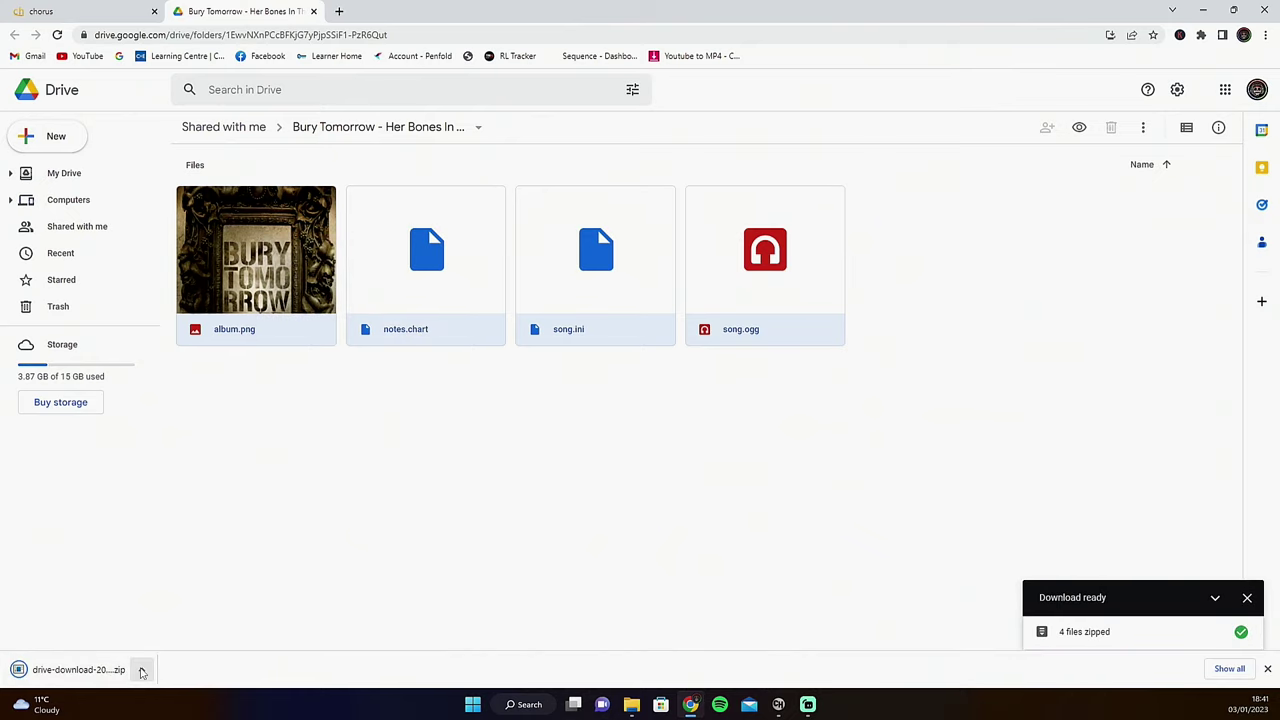
click(141, 670)
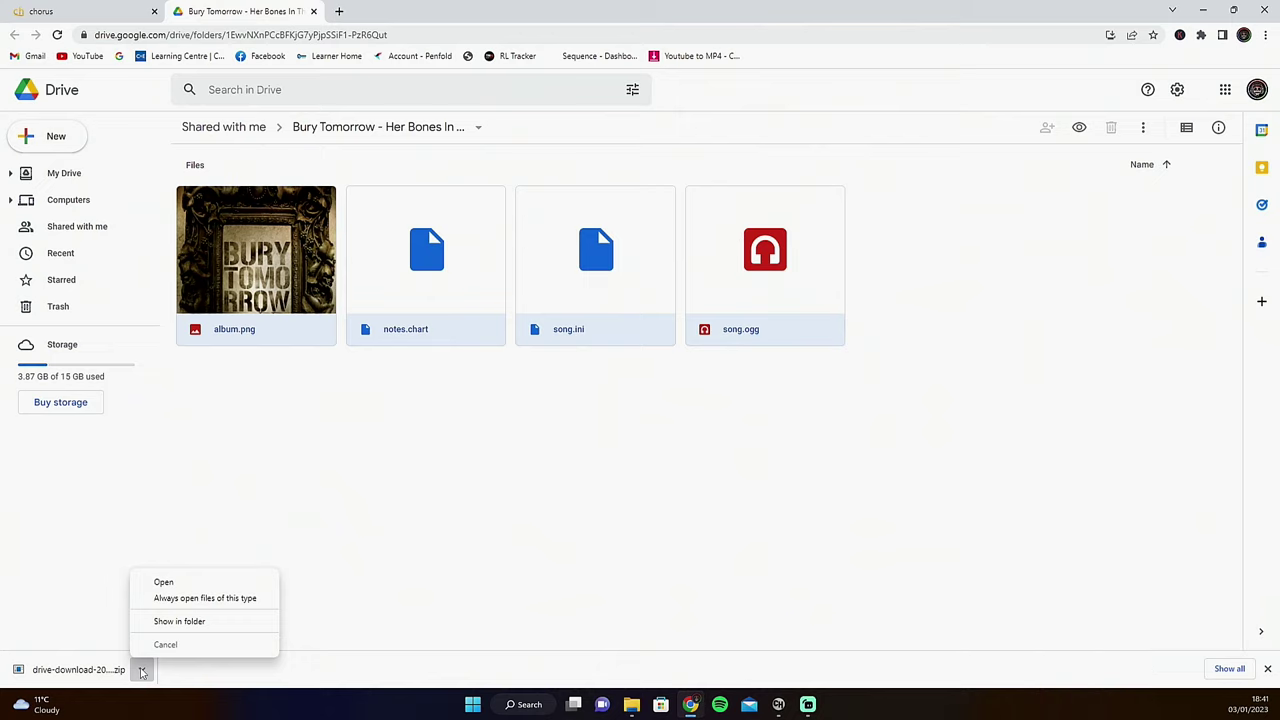
click(163, 582)
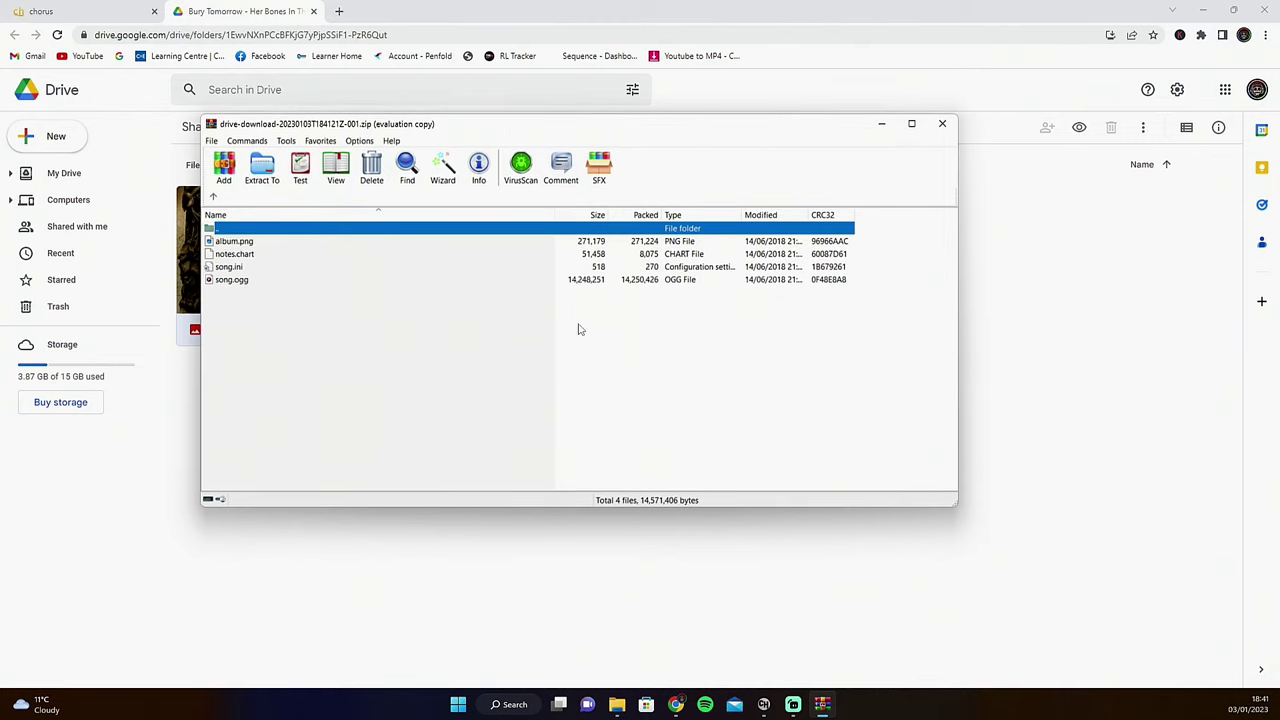
Extract album.png, notes.chart, song.ini and song.ogg into the Bury Tomorrow song folder, then close WinRAR
click(288, 332)
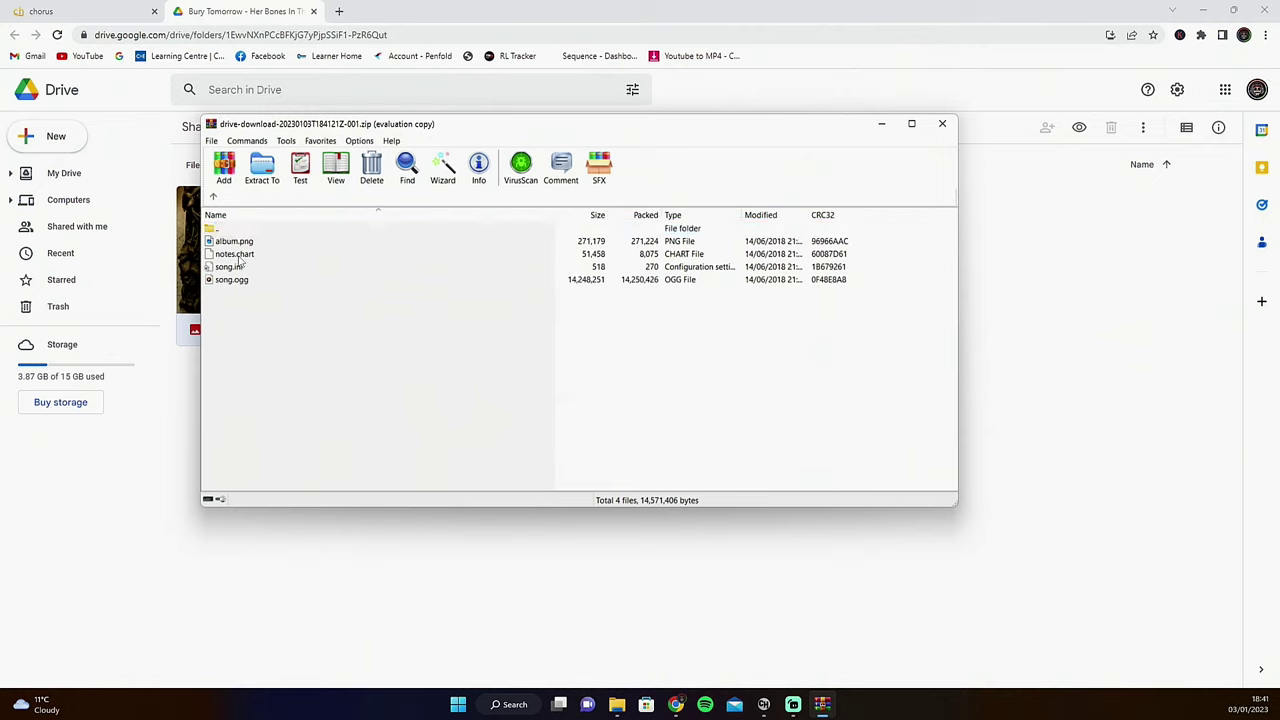
drag(241, 305, 220, 244)
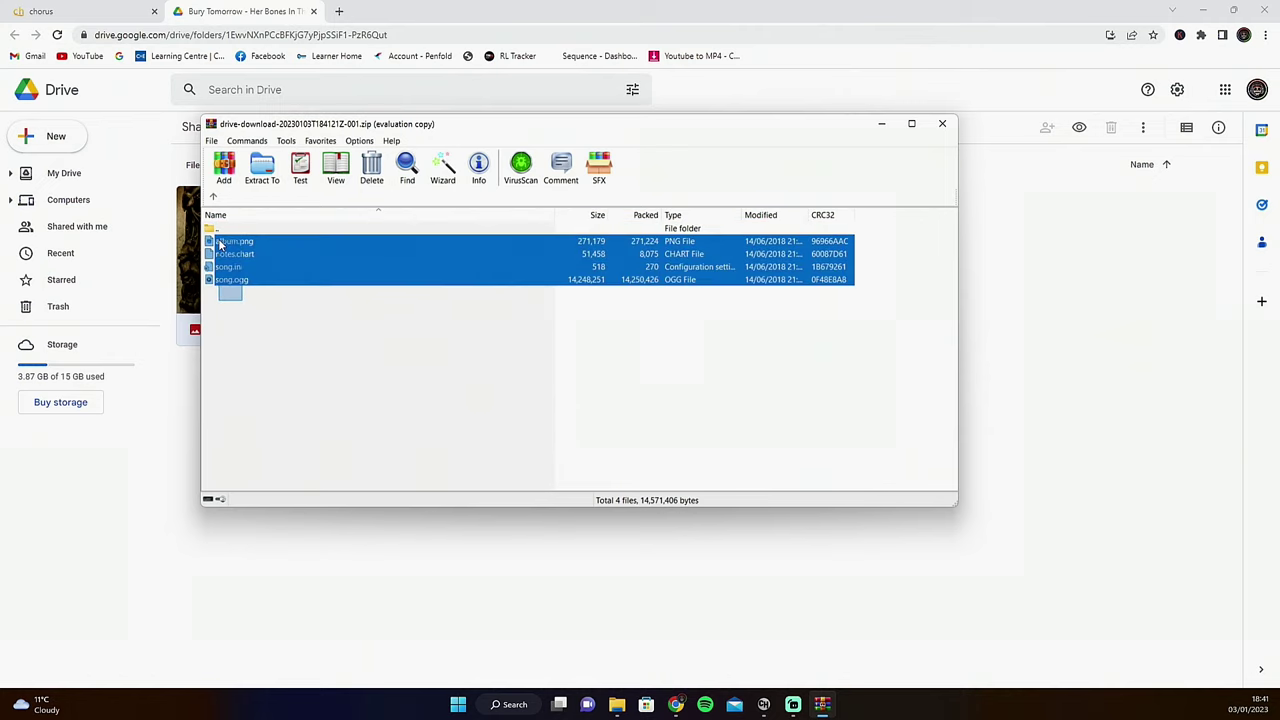
click(262, 170)
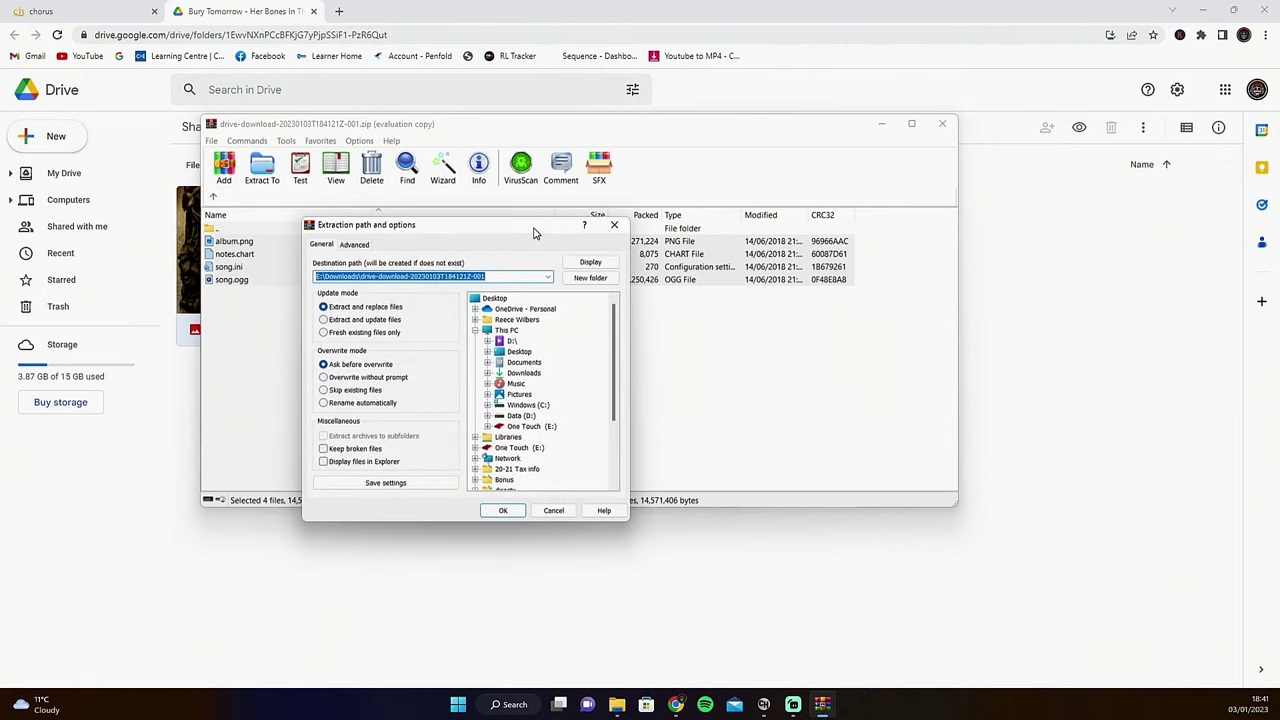
click(527, 427)
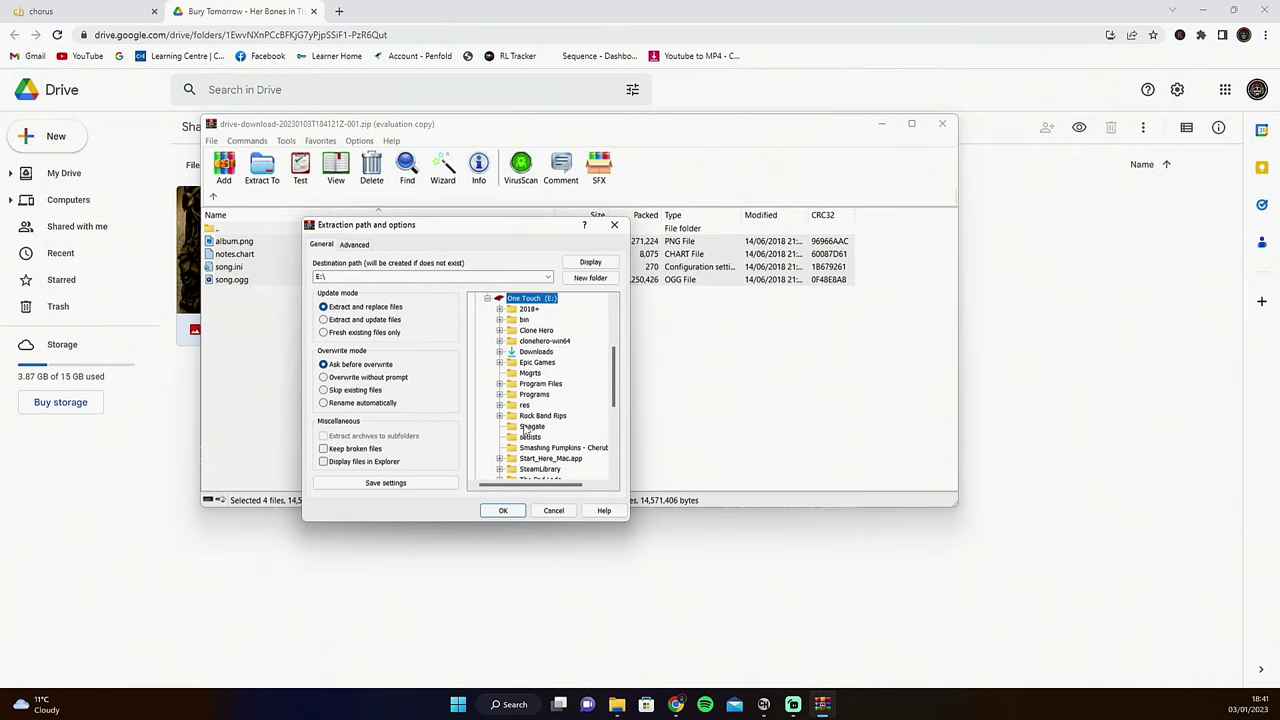
double_click(537, 331)
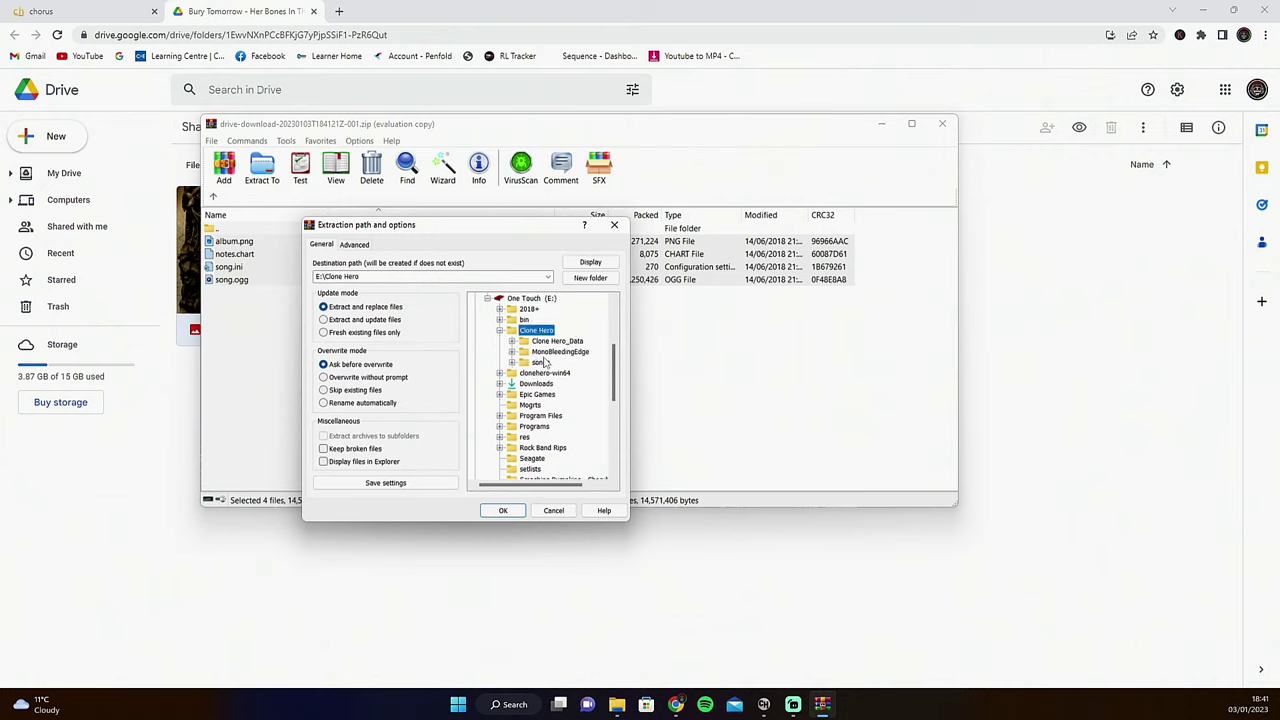
double_click(541, 365)
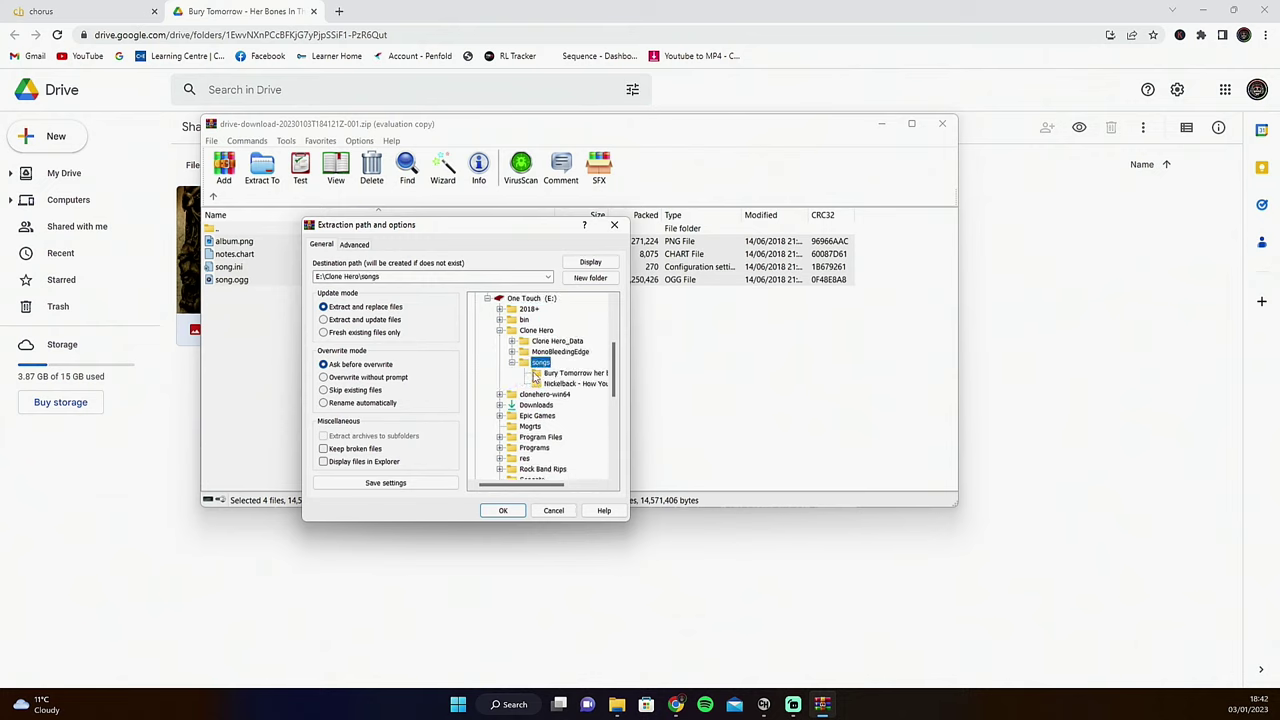
click(548, 374)
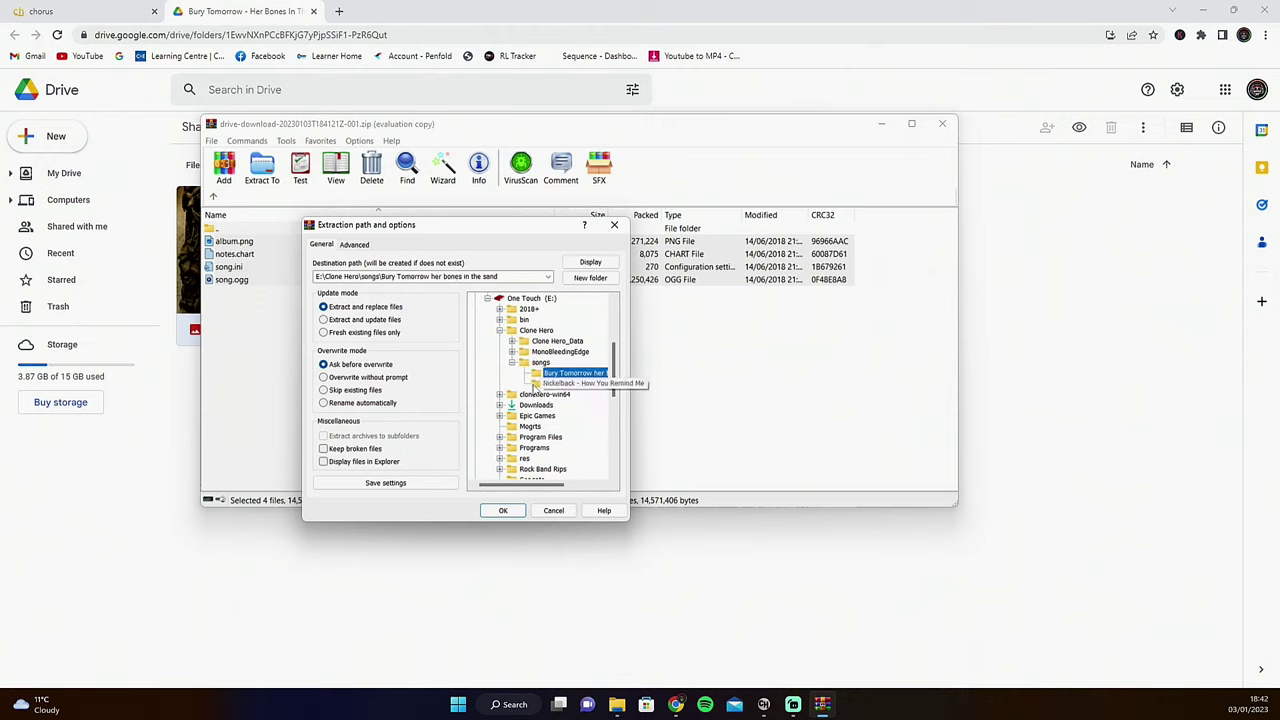
click(505, 511)
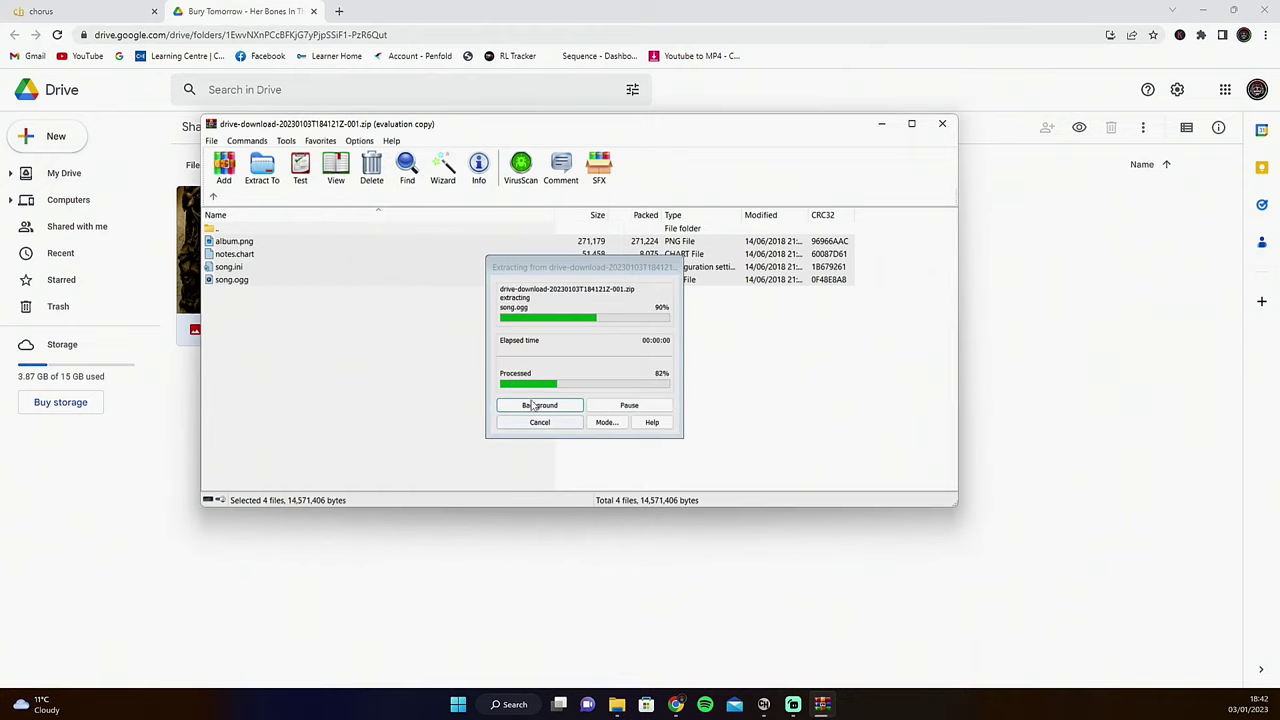
click(940, 122)
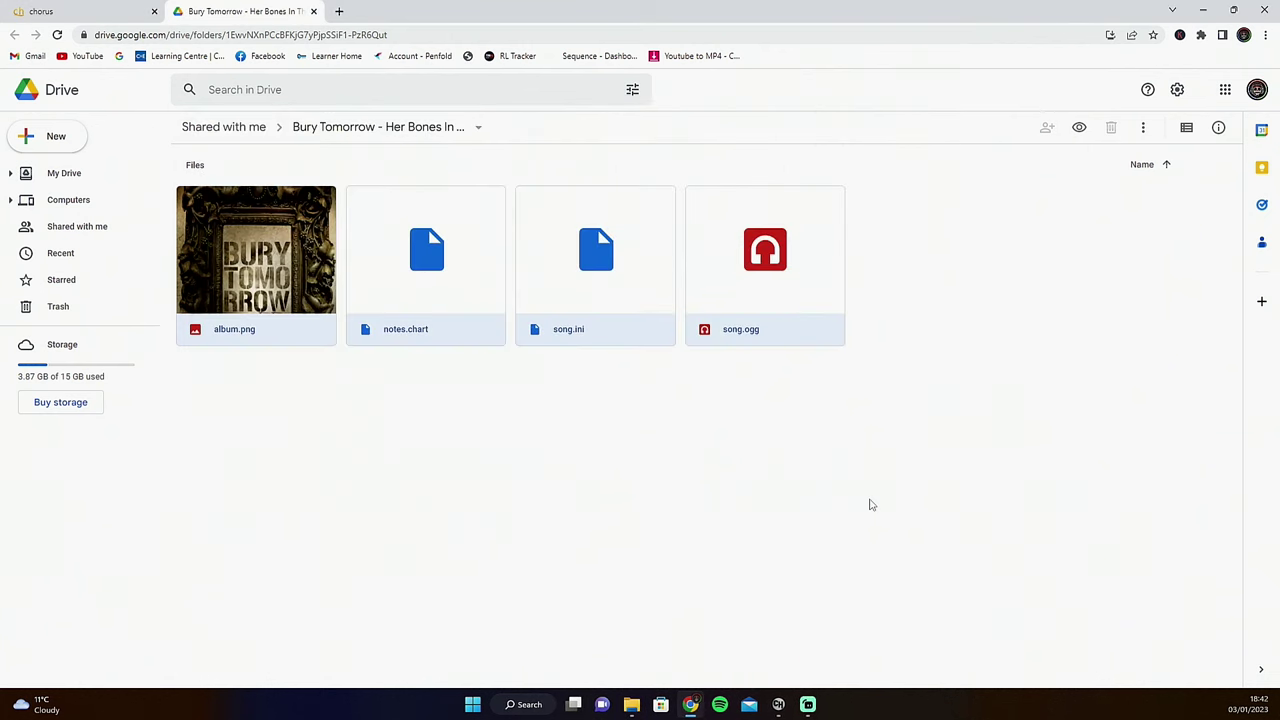
Run a full song scan from Clone Hero's General settings, confirming Yes
click(776, 706)
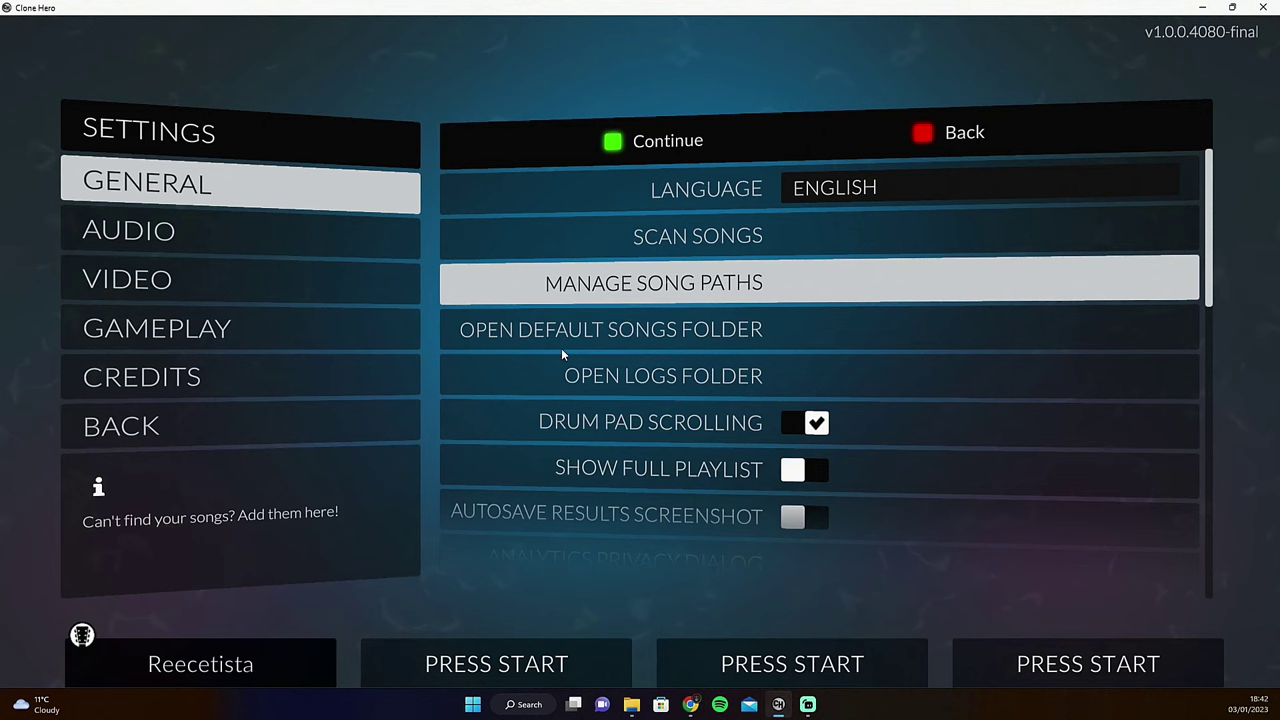
key(Up)
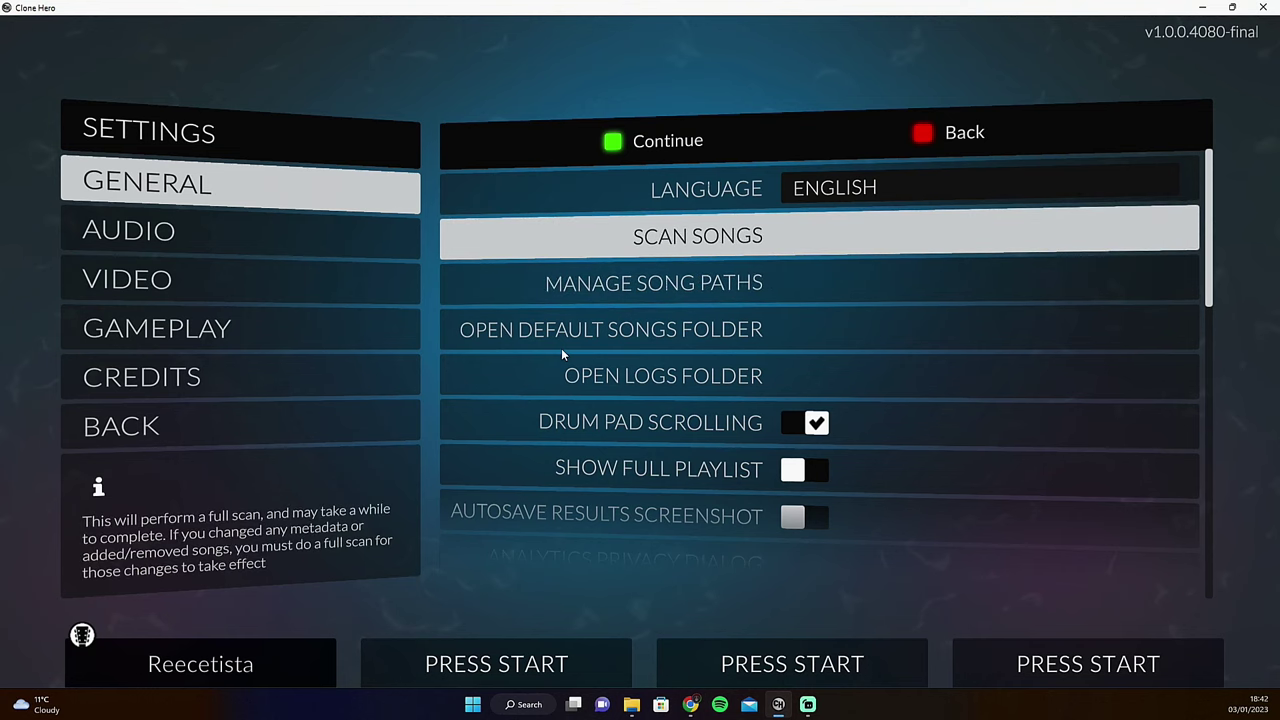
key(Return)
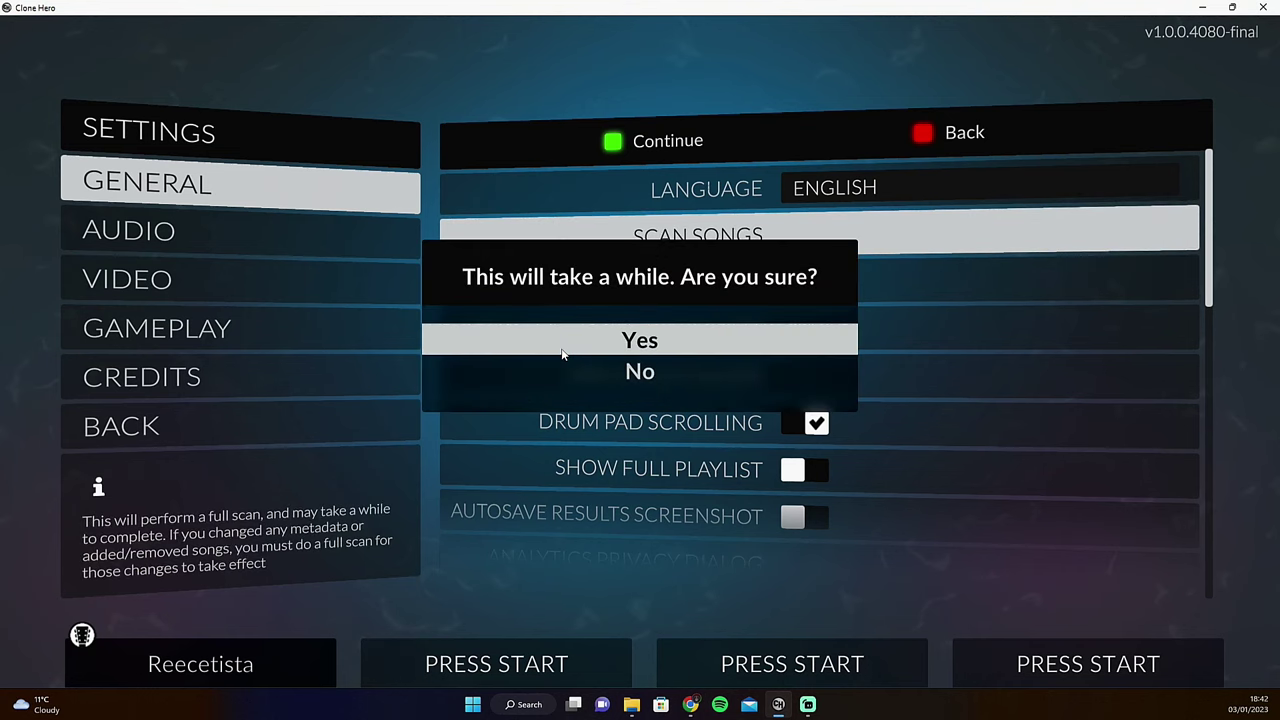
key(Return)
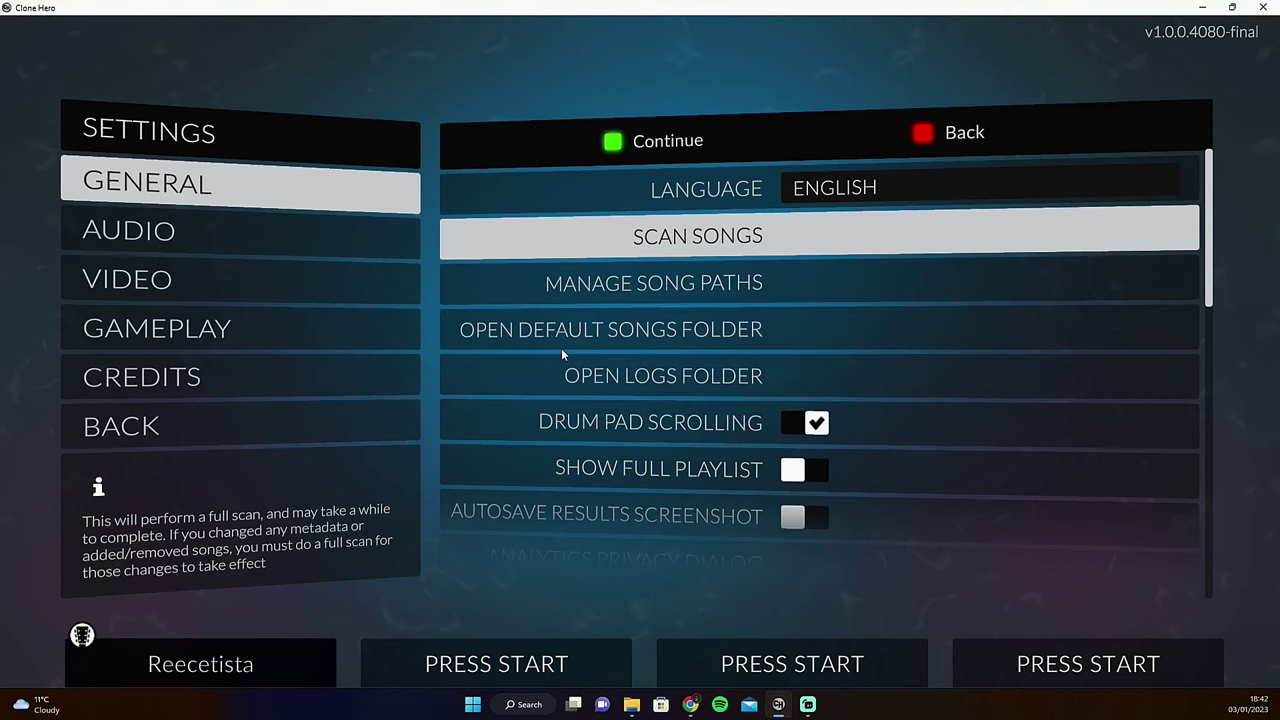
Return to the main menu and open the Quickplay list of 3436 songs
key(Escape)
key(Escape)
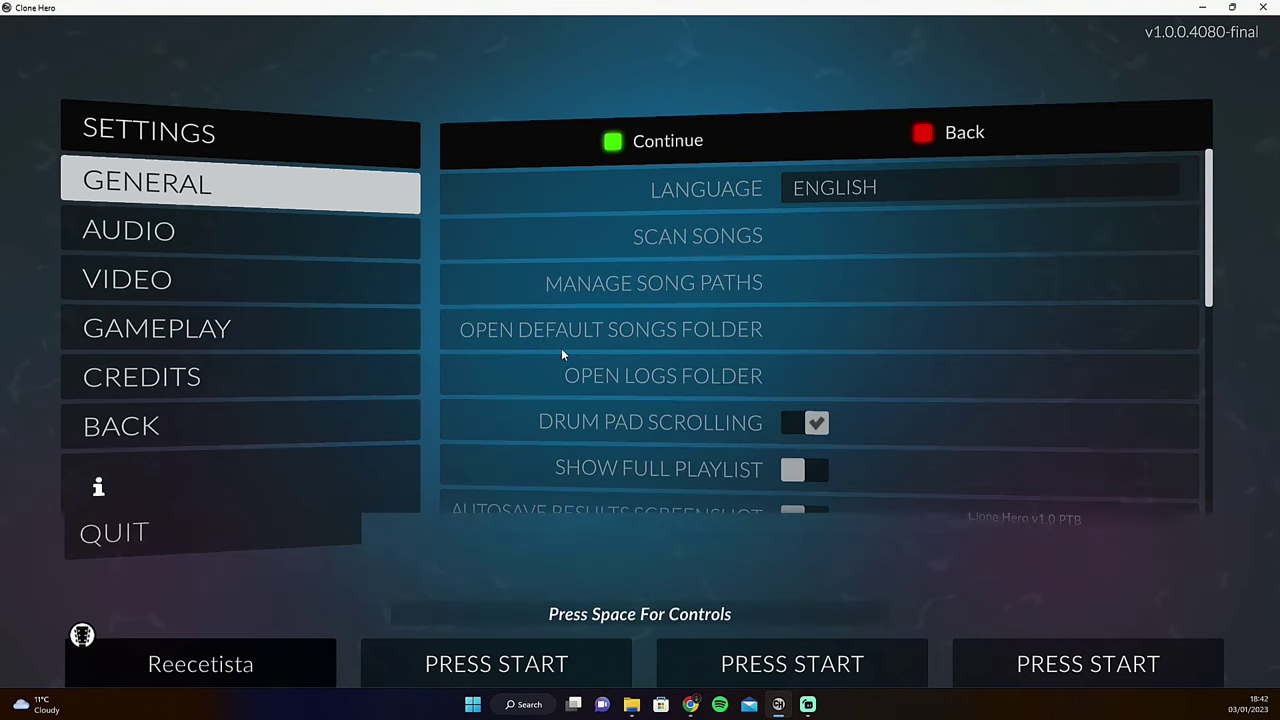
key(Up)
key(Up)
key(Up)
key(Up)
key(Up)
key(Return)
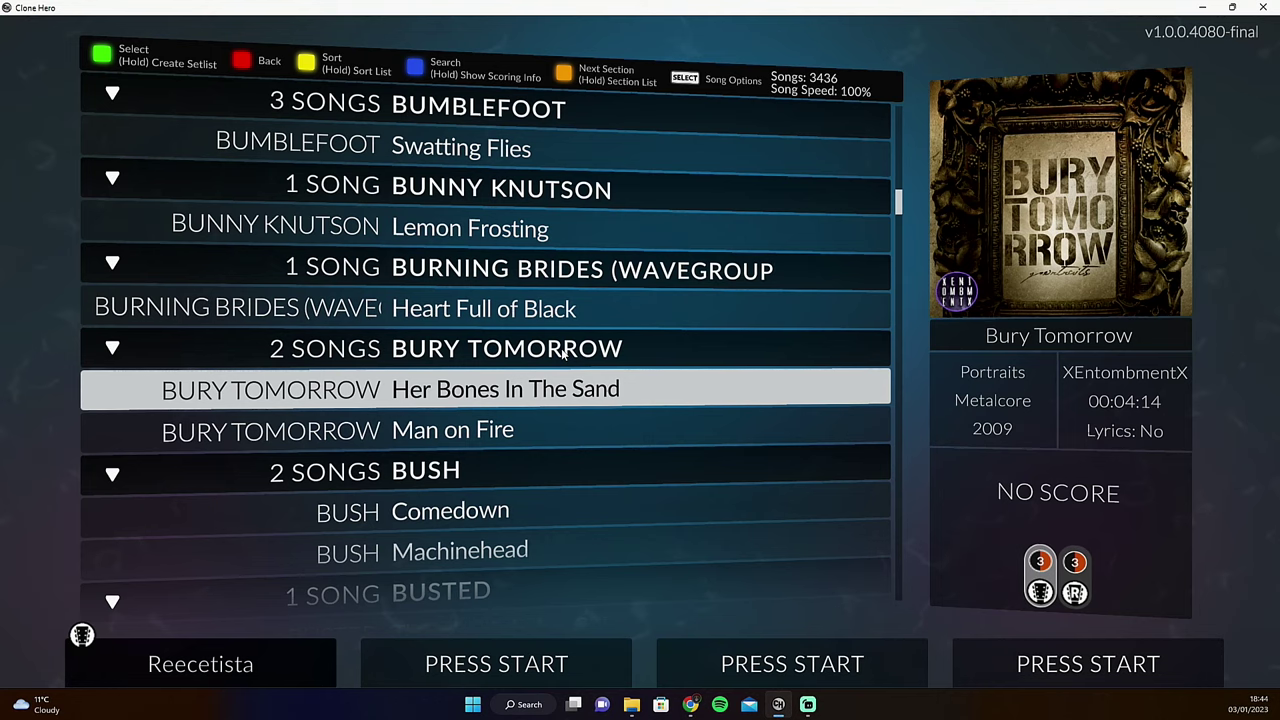
Play Her Bones In The Sand on Expert Lead Guitar and pause it in the Intro
key(Return)
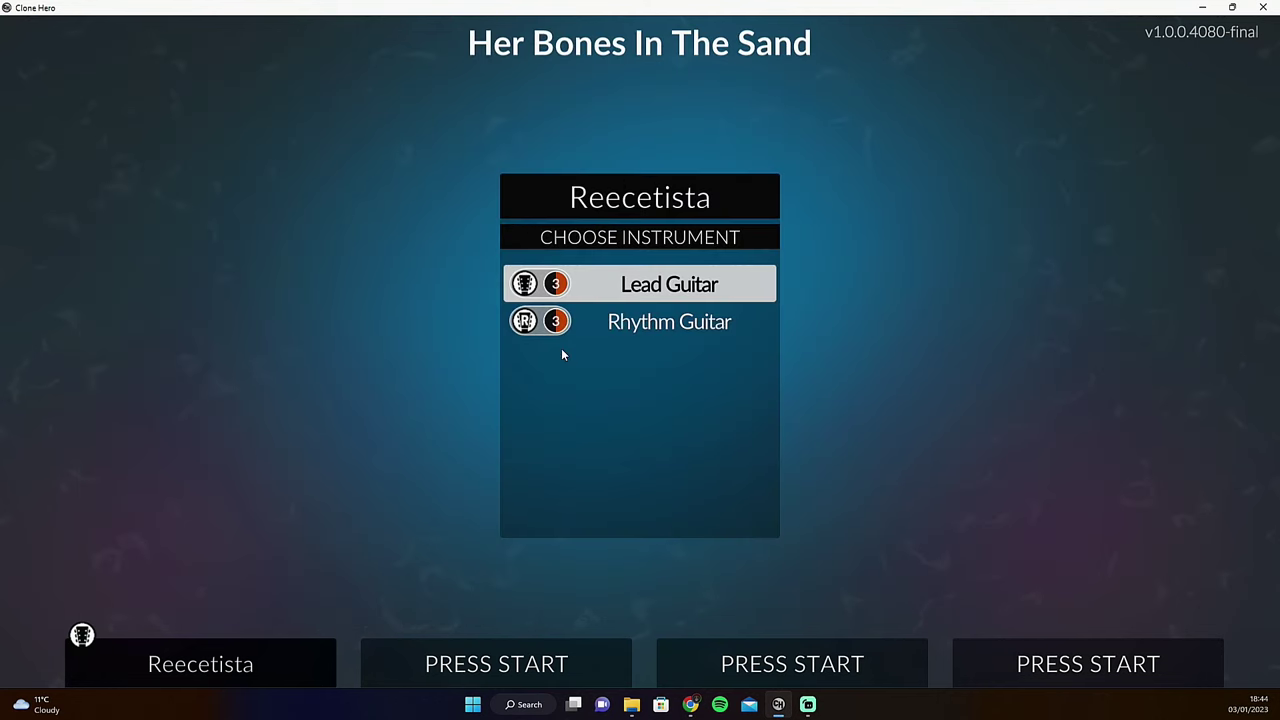
key(Down)
key(Up)
key(Return)
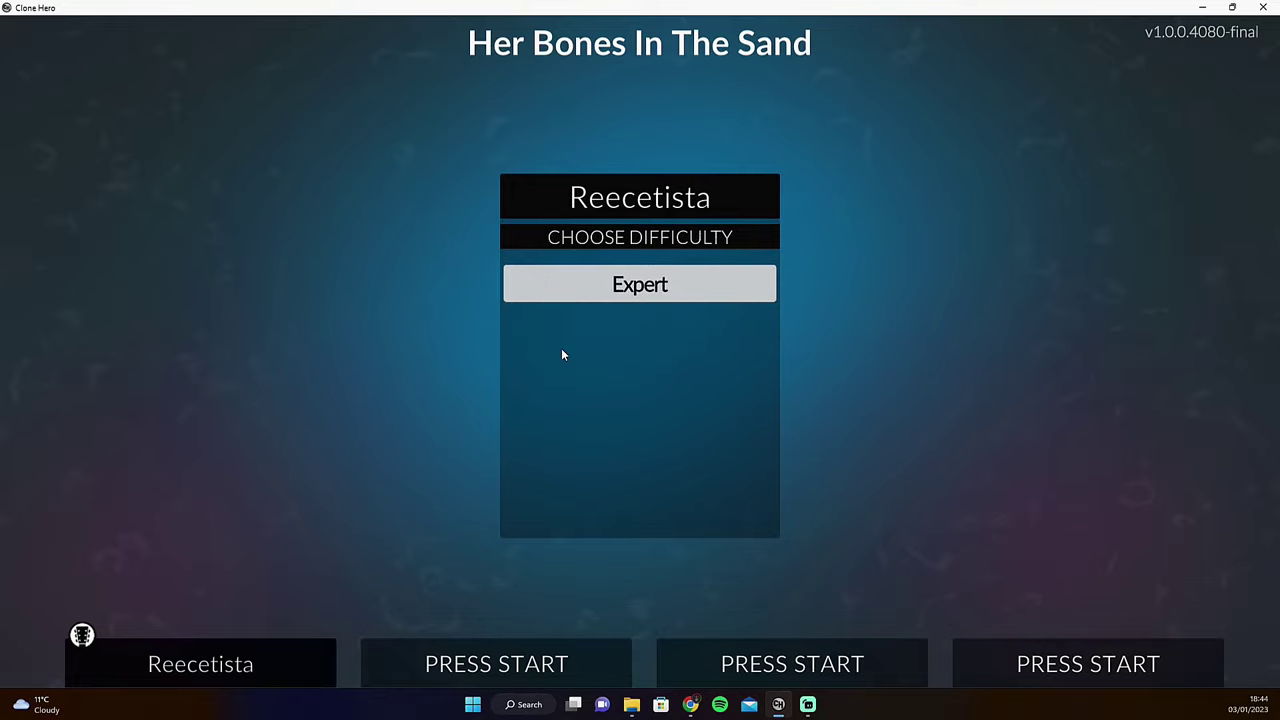
key(Return)
key(Return)
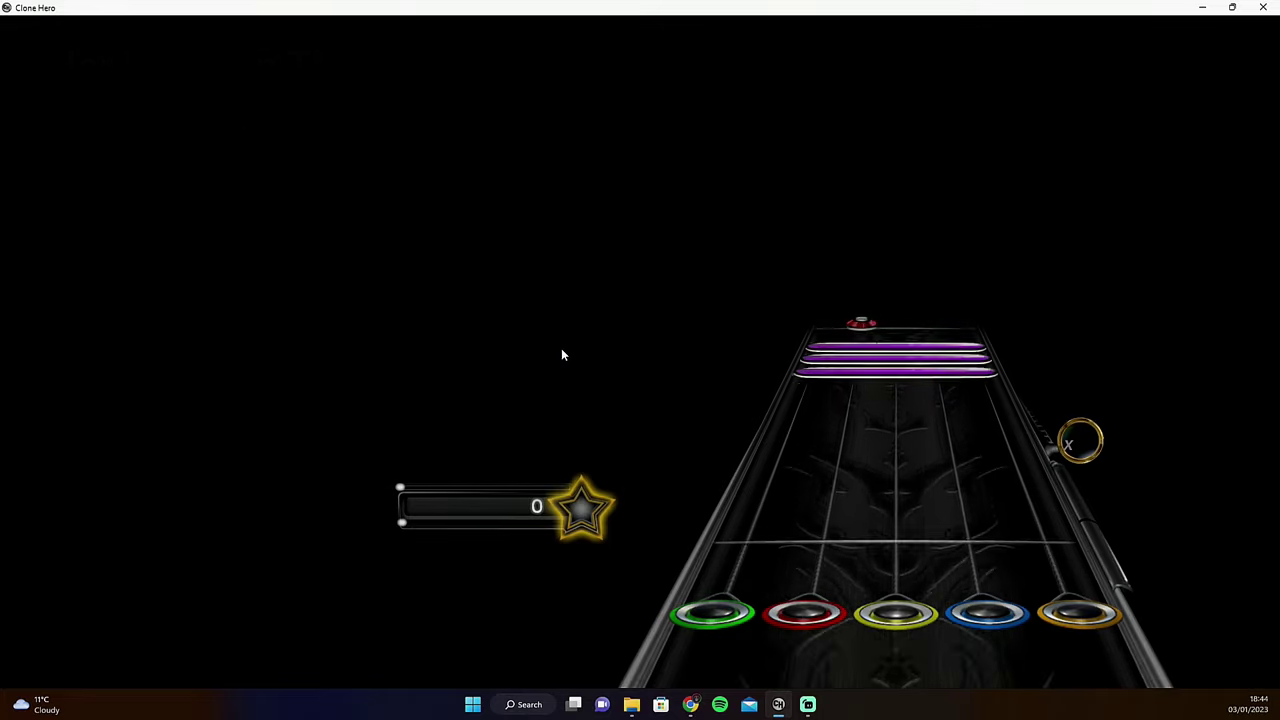
key(Escape)
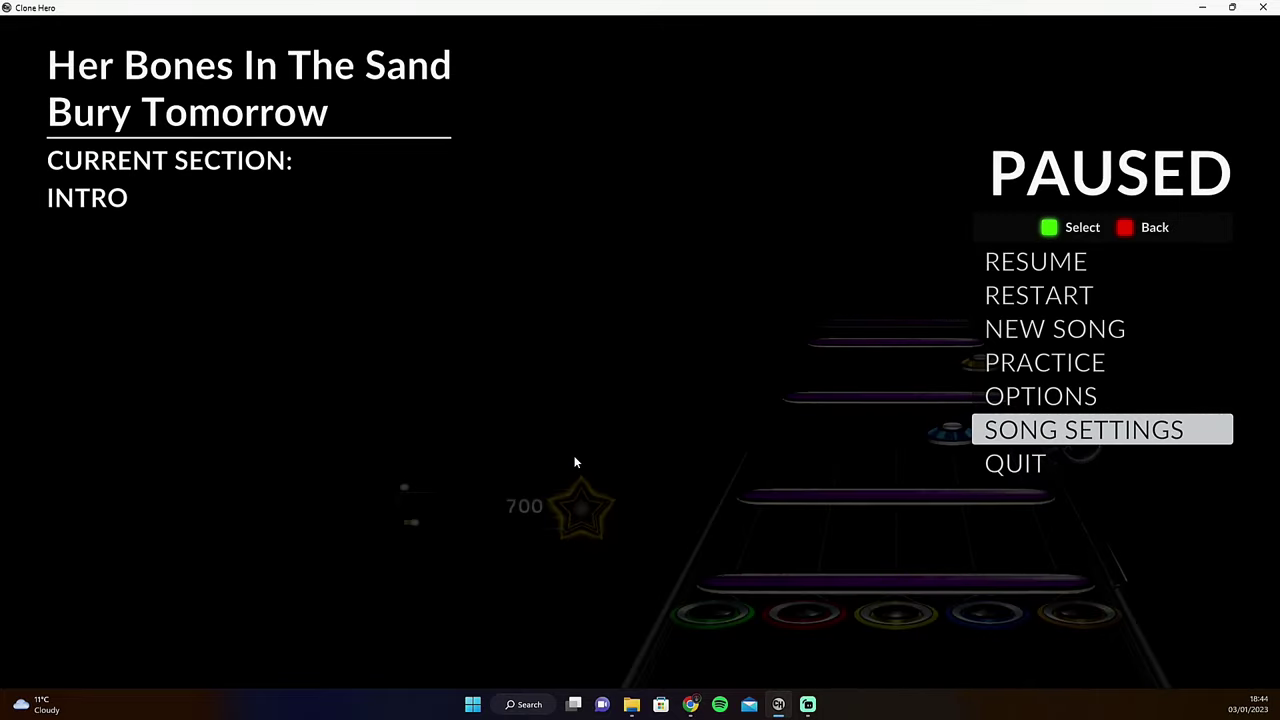